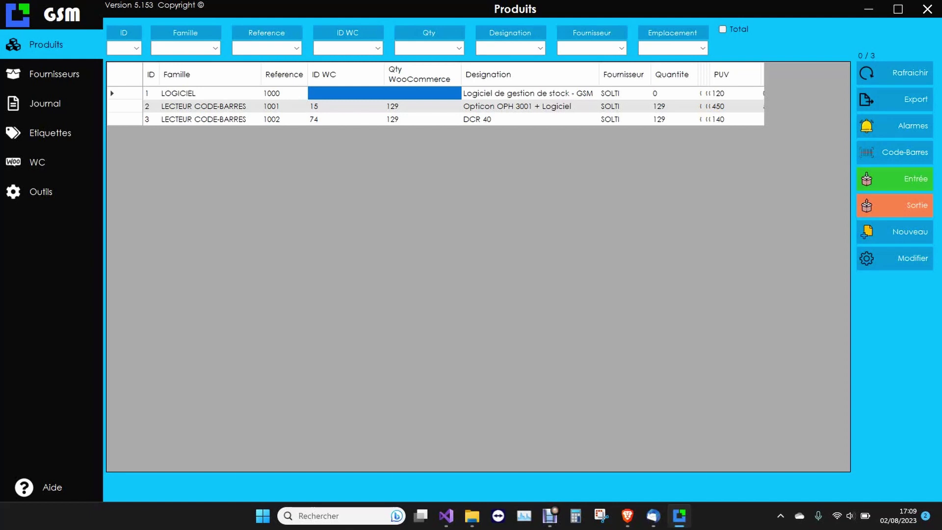
Examine the product rows and the ID WC and Qty WooCommerce fields of the Logiciel de gestion de stock - GSM product
left_click(210, 106)
left_click(210, 119)
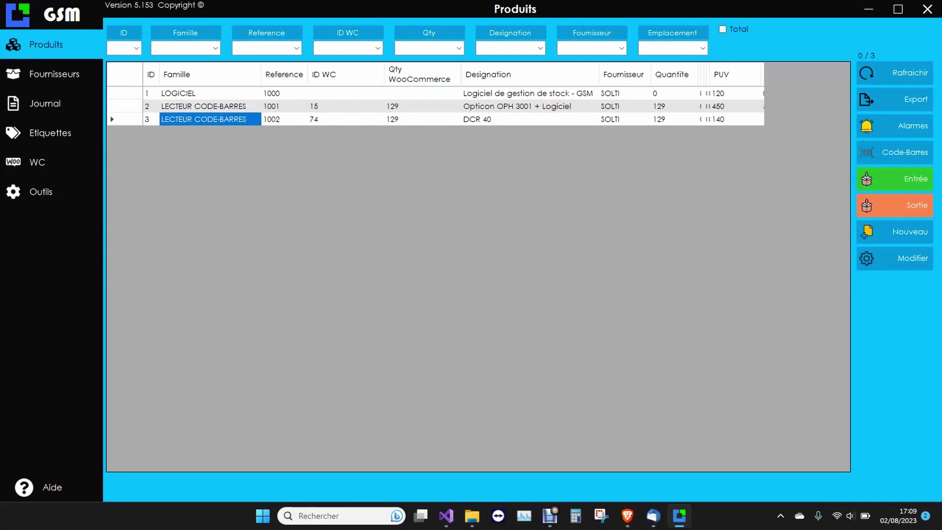
left_click_drag(150, 106, 731, 108)
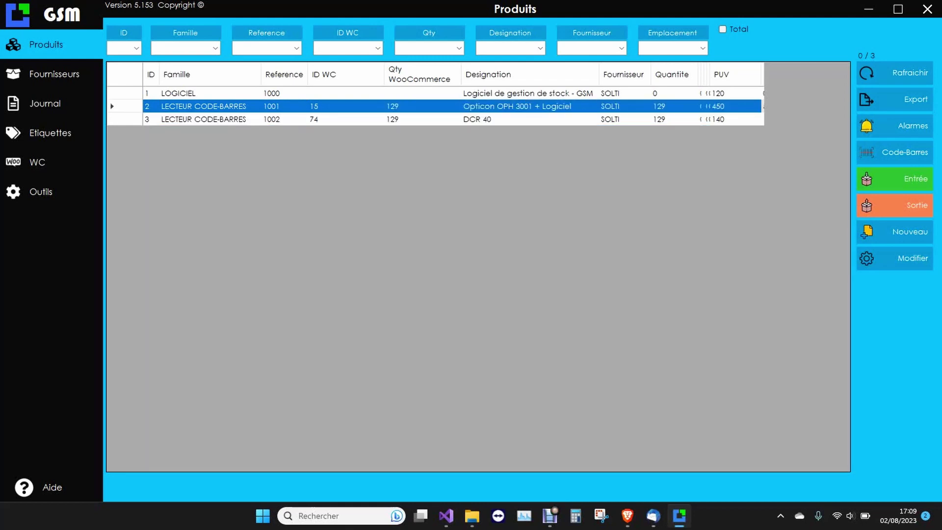
left_click_drag(211, 93, 623, 92)
left_click(422, 93)
left_click(346, 93)
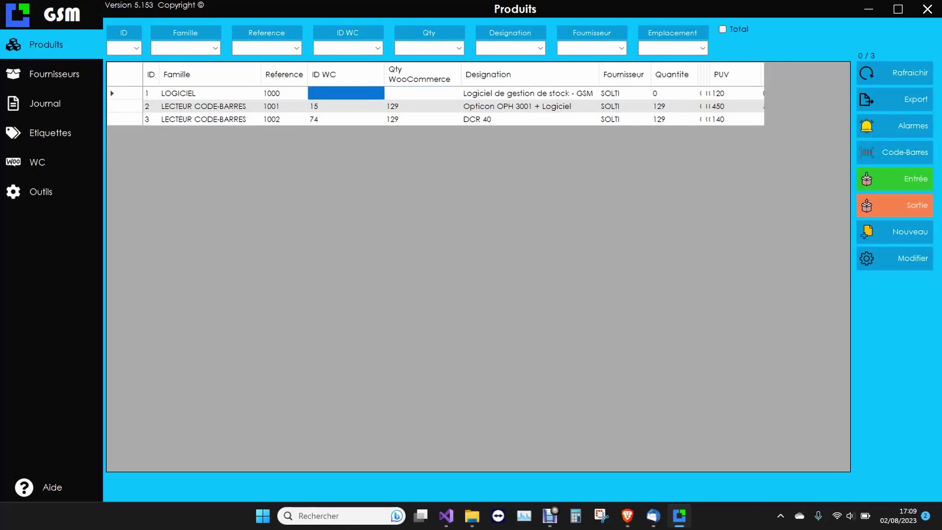
left_click_drag(346, 93, 423, 93)
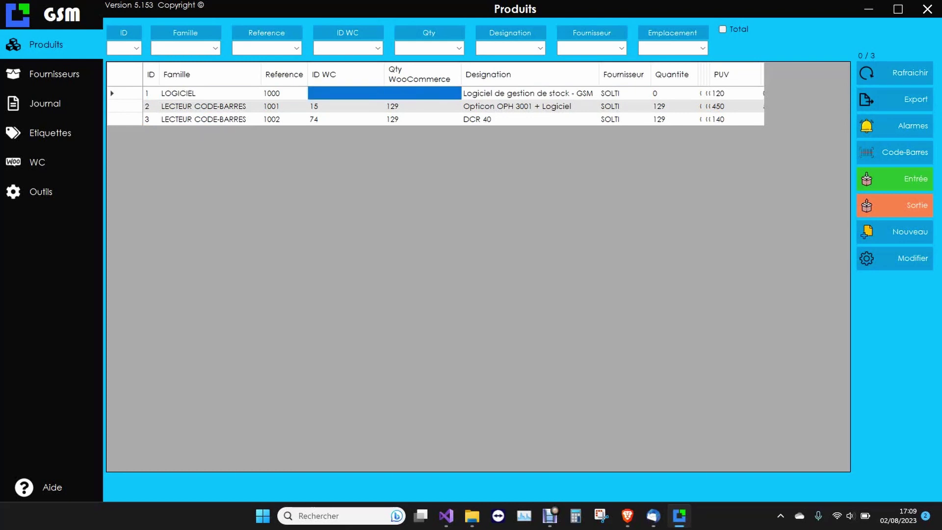
left_click(346, 93)
left_click(422, 93)
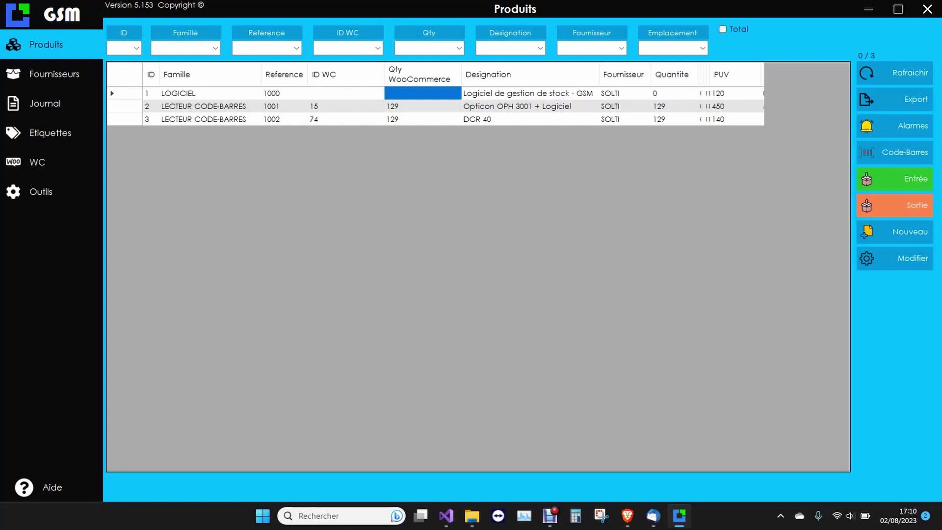
Examine the references and WooCommerce IDs of the two LECTEUR CODE-BARRES products
left_click(210, 107)
left_click(285, 106)
left_click(285, 119)
left_click(284, 106)
left_click(284, 119)
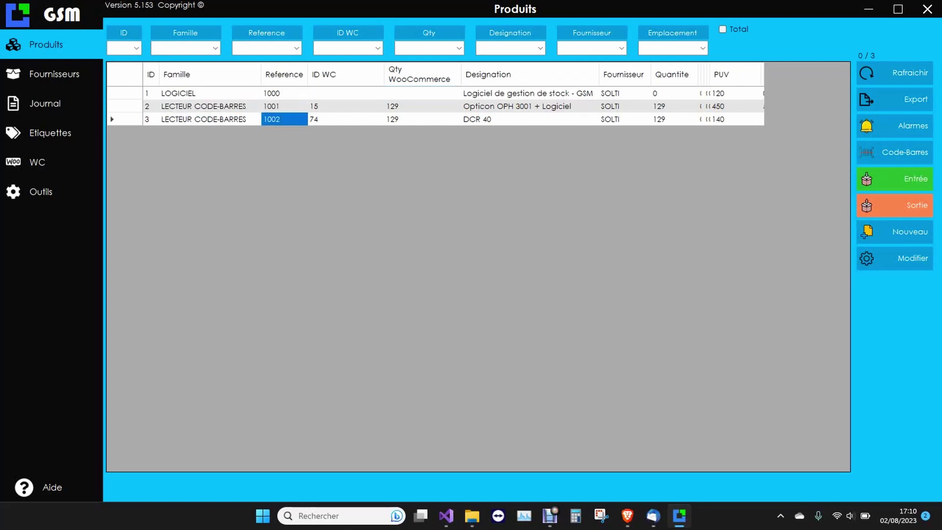
left_click(344, 107)
left_click(343, 119)
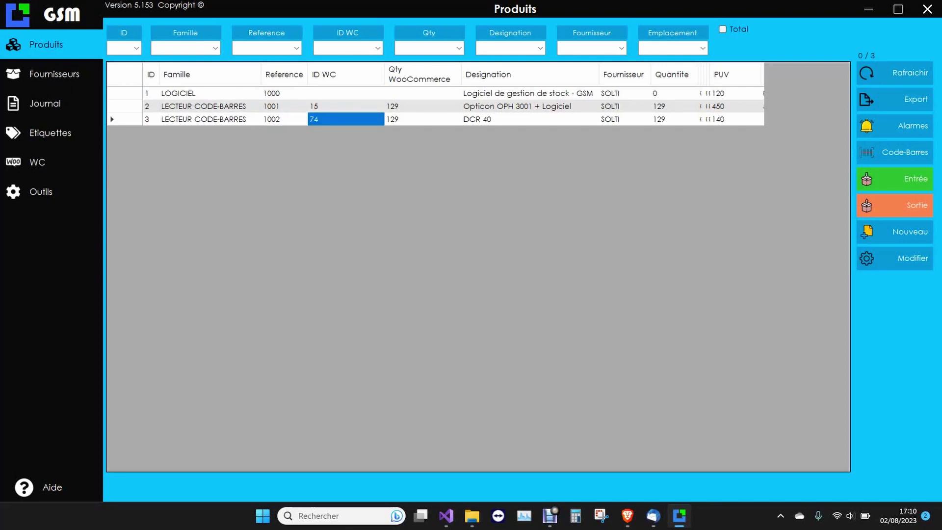
left_click(343, 107)
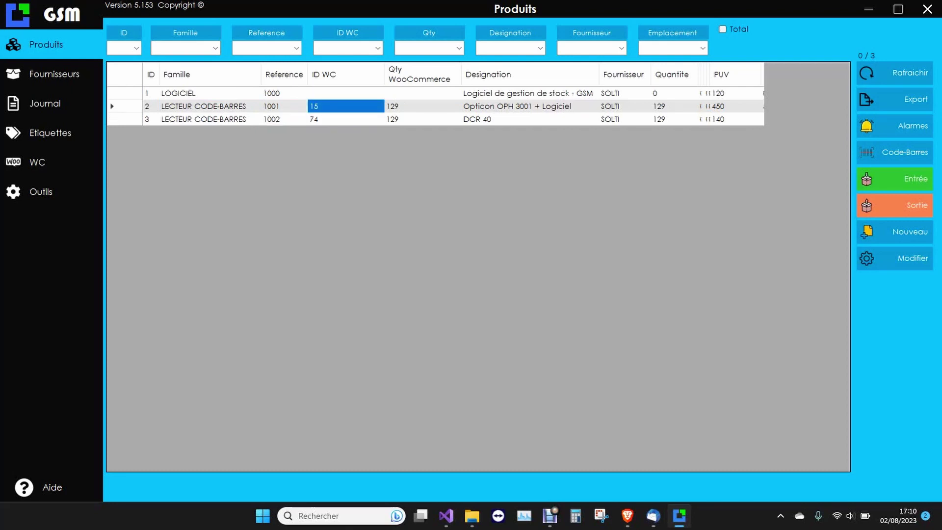
Compare the WooCommerce quantities with the local stock quantities of the two barcode readers
left_click(422, 106)
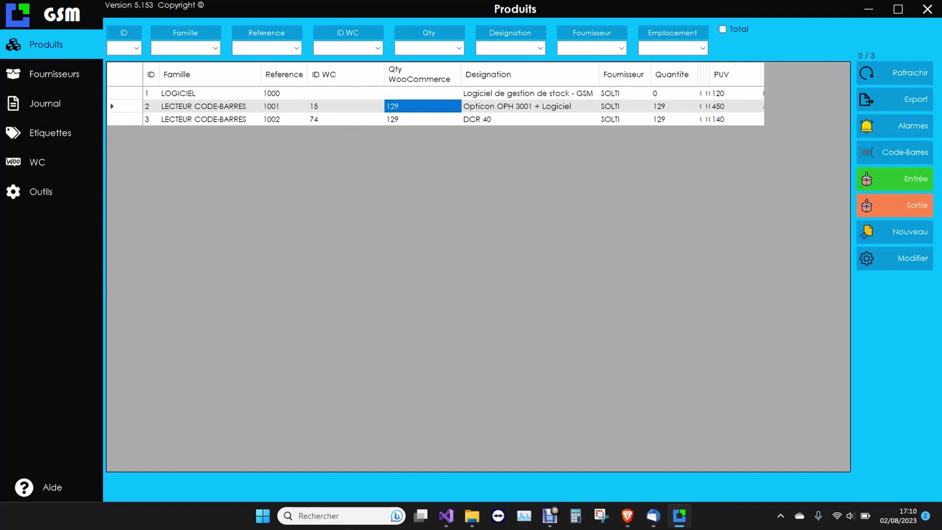
left_click(422, 119)
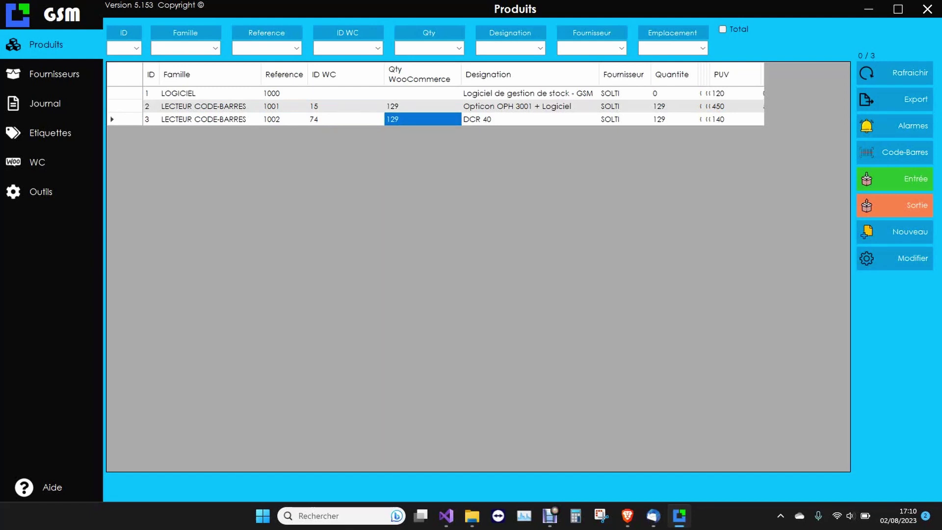
left_click(674, 106)
left_click(674, 119)
left_click(674, 106)
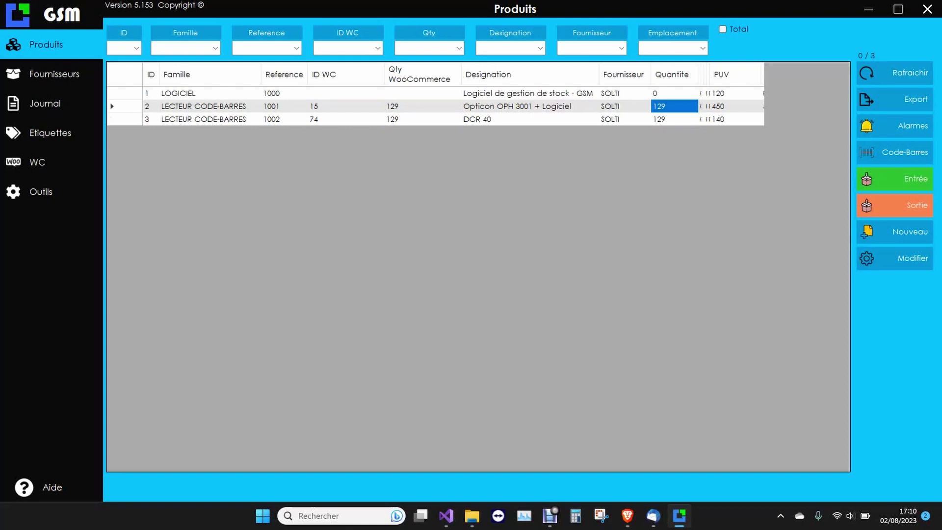
Check the barcode readers' stock in the browser's WooCommerce product list, and compare it with both quantity columns back in GSM
left_click(627, 516)
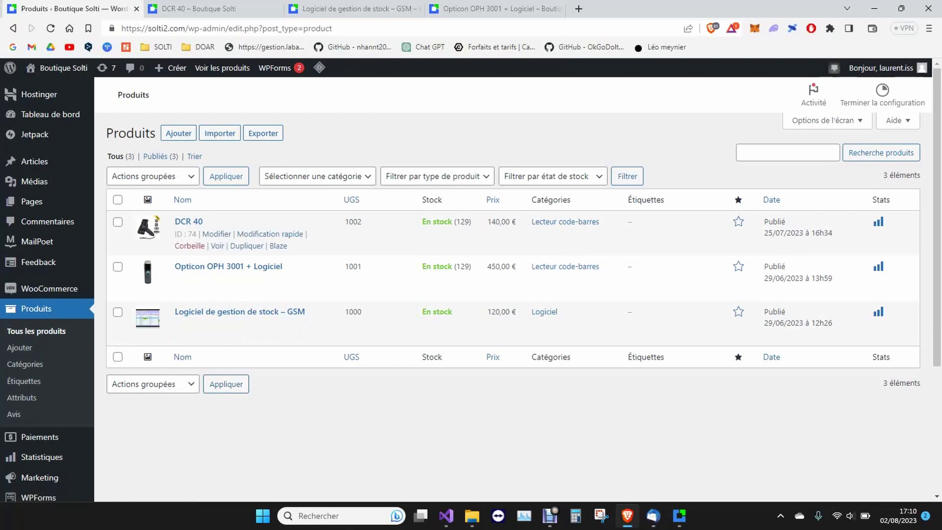
left_click_drag(426, 266, 464, 266)
left_click(679, 515)
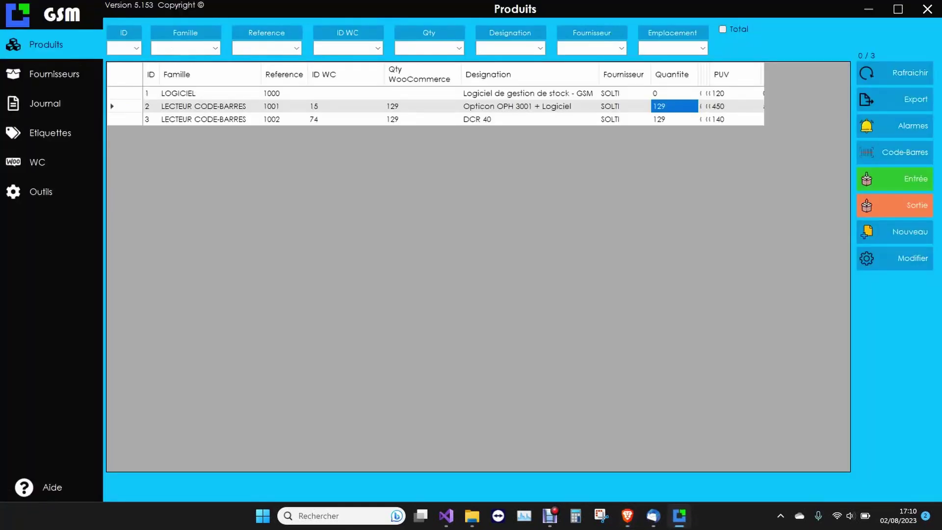
left_click(674, 119)
left_click(674, 107)
left_click(422, 120)
left_click(422, 107)
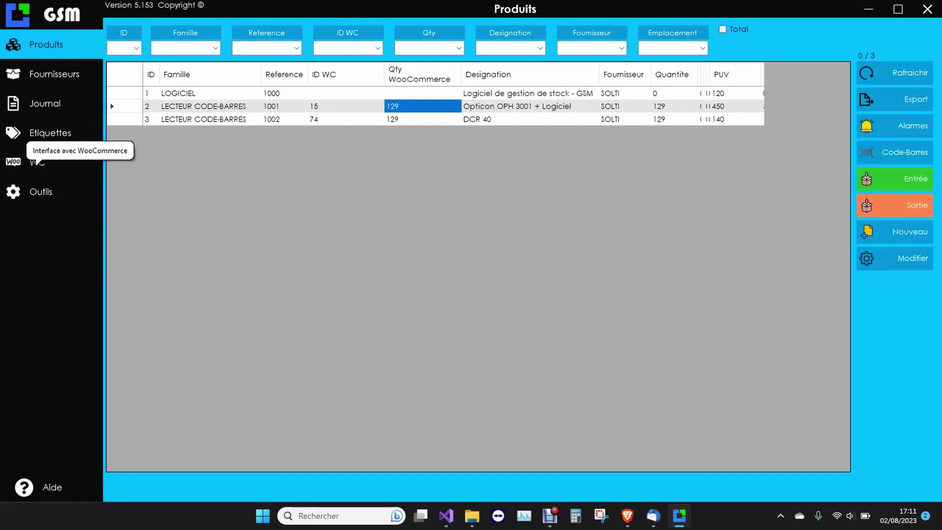
Look up the product 15 | 1001 in the WooCommerce interface, checking the product list for its reference and ID
left_click(37, 162)
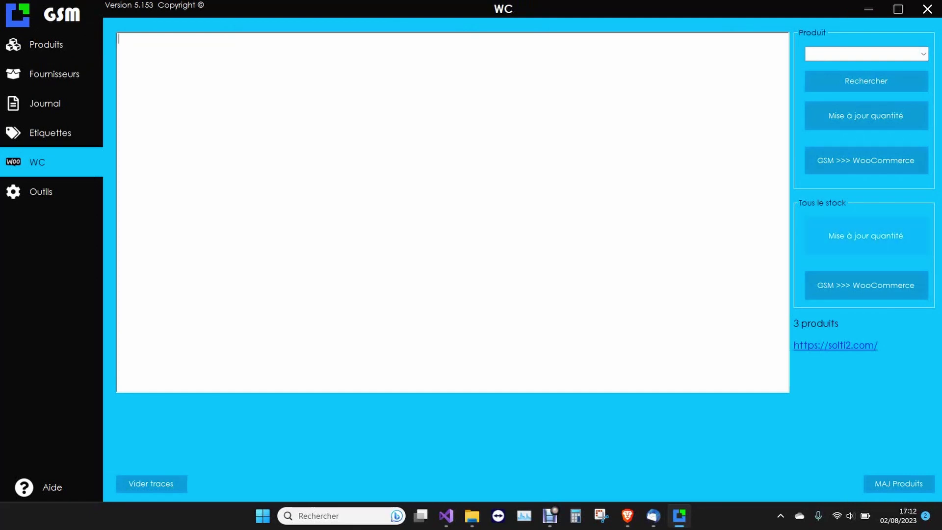
left_click(923, 54)
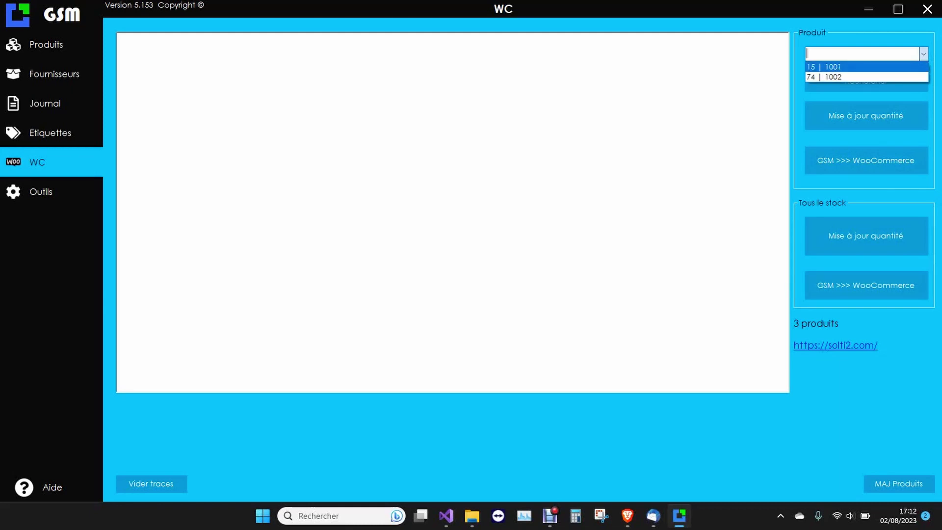
left_click(46, 44)
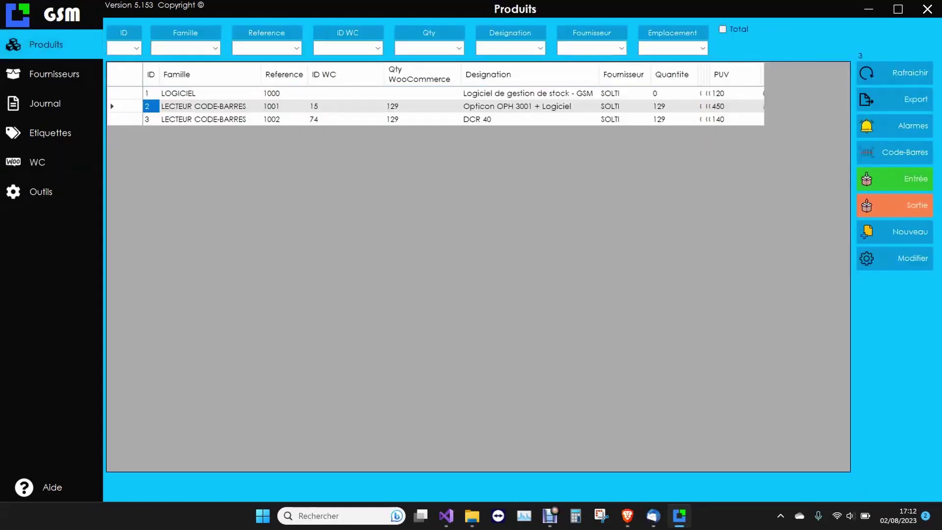
left_click_drag(285, 107, 417, 119)
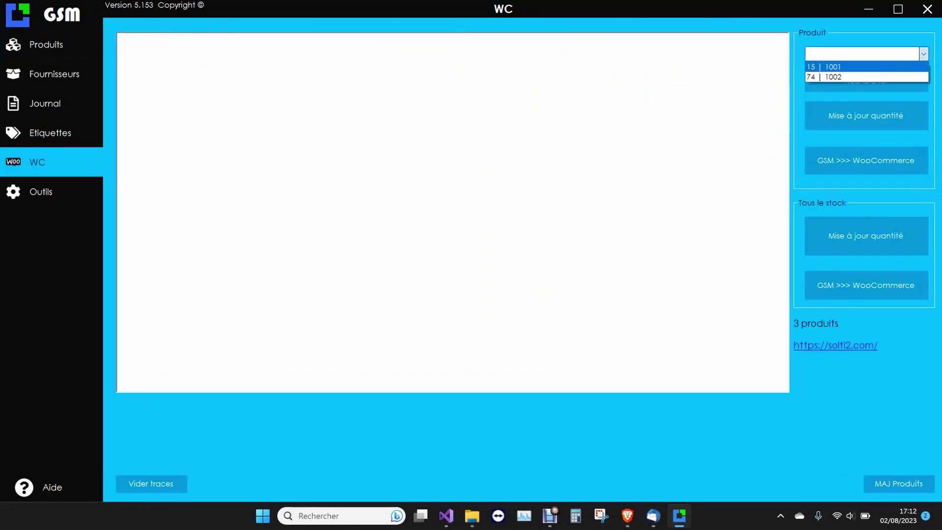
key("Return")
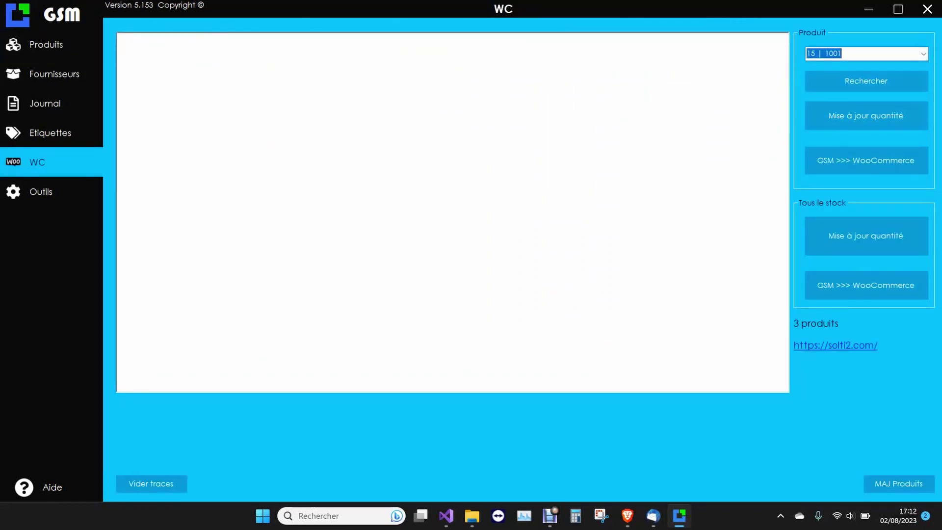
left_click(846, 54)
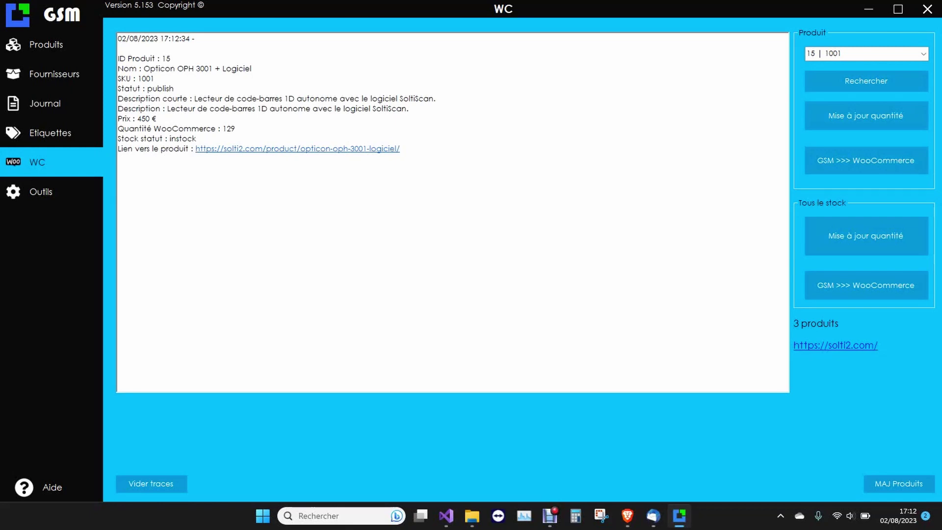
Examine the retrieved product's descriptions, price, publication status, WooCommerce quantity and stock status
left_click_drag(118, 109, 158, 119)
double_click(260, 99)
left_click(183, 99)
left_click_drag(118, 89, 174, 88)
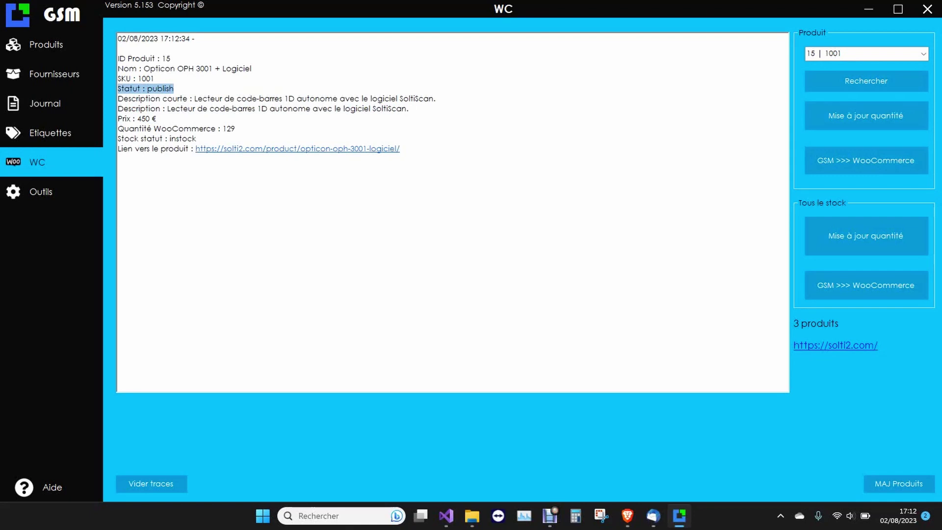
left_click(196, 138)
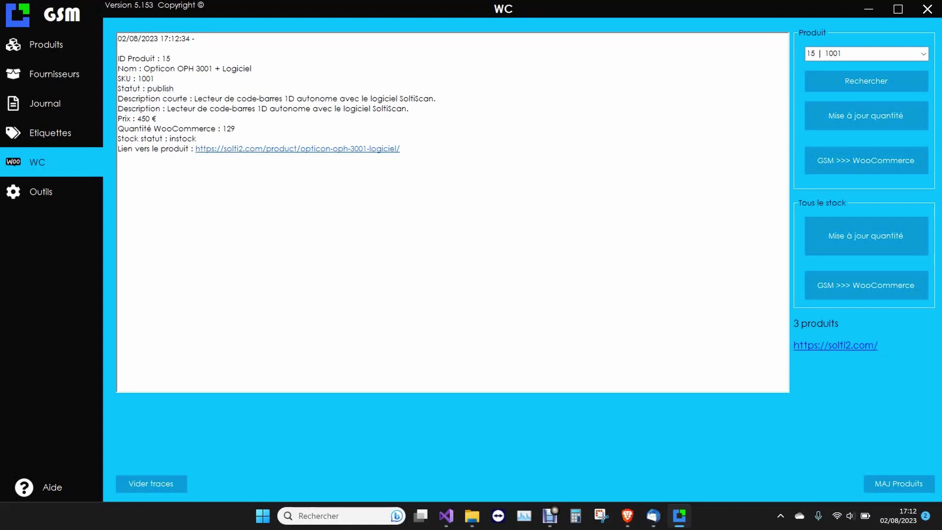
left_click_drag(236, 129, 118, 130)
left_click(197, 139)
key("shift+Home")
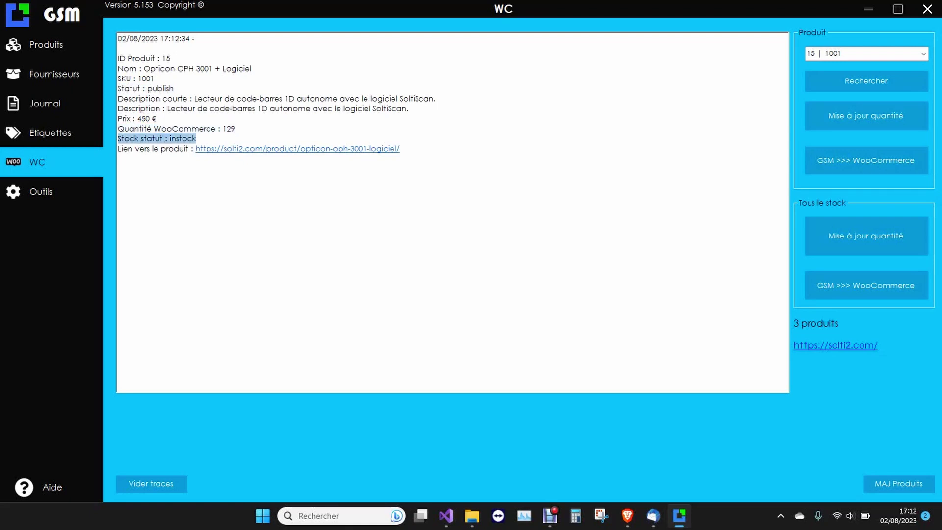
left_click(197, 139)
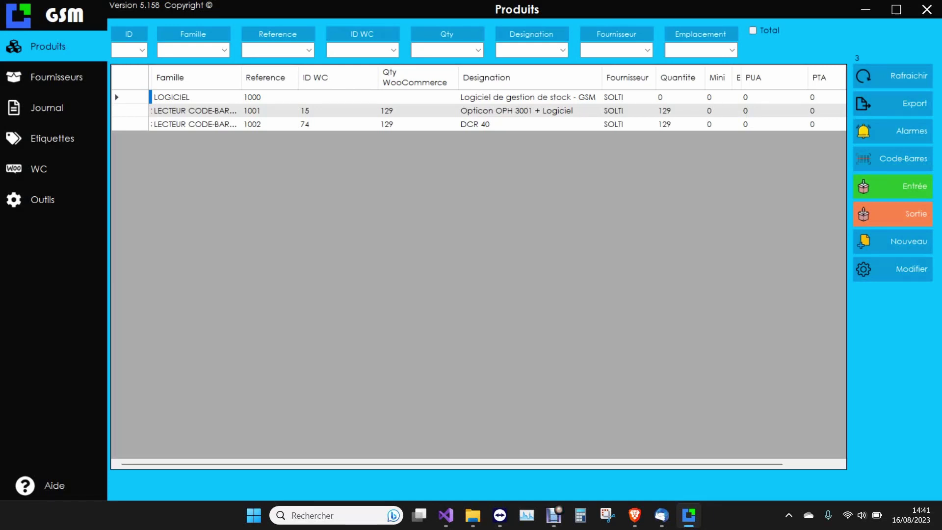
Switch to the browser and check the DCR 40 and Opticon OPH 3001 stock in the WooCommerce product list and shop pages
left_click(634, 515)
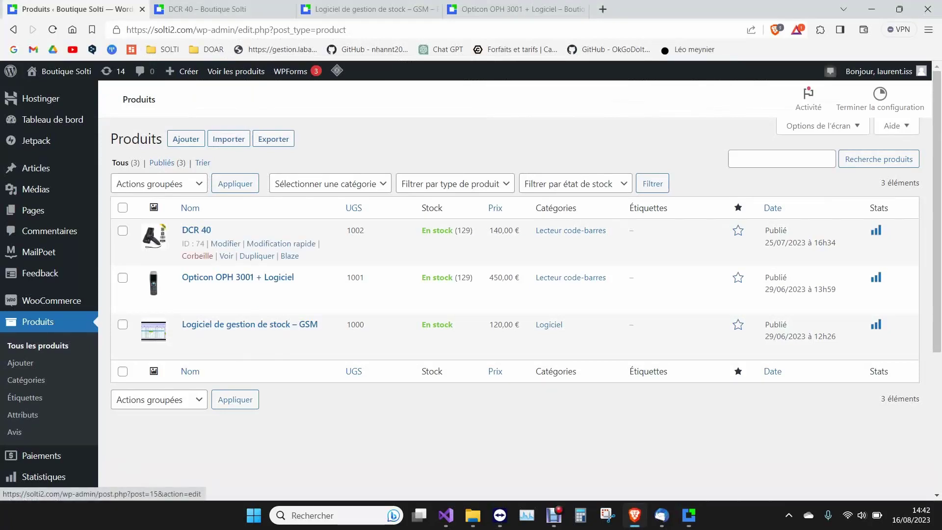
left_click_drag(457, 278, 472, 278)
left_click_drag(457, 230, 471, 230)
left_click(231, 9)
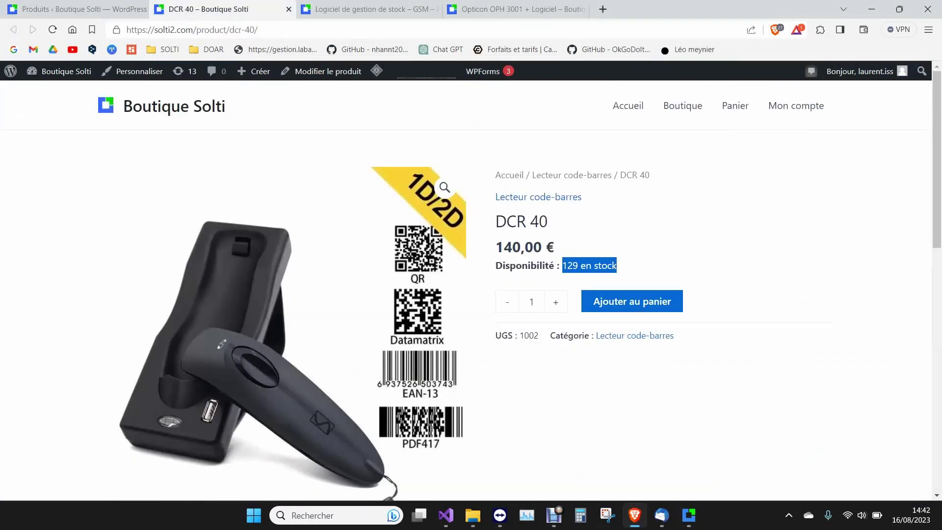
left_click(563, 266)
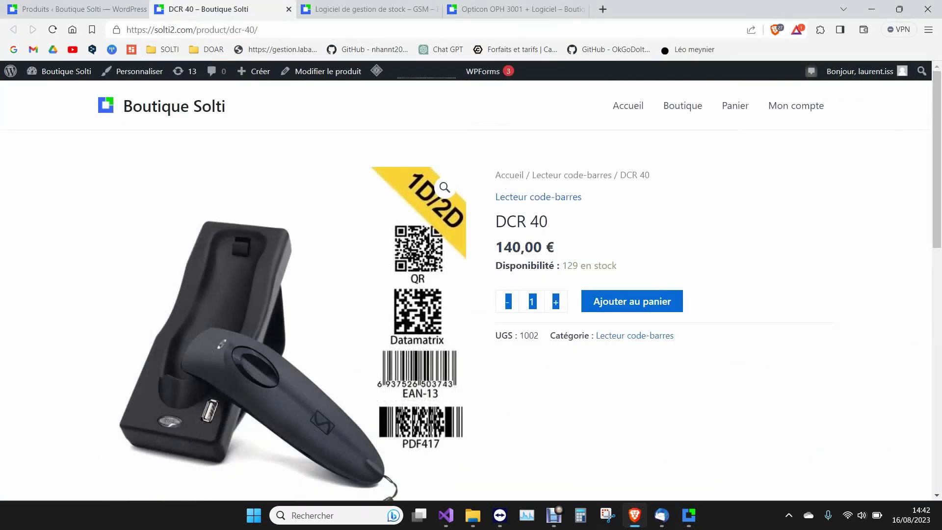
left_click(515, 9)
left_click_drag(617, 315, 562, 316)
Return to GSM and compare the local and WooCommerce quantities of references 1001 and 1002
left_click(688, 515)
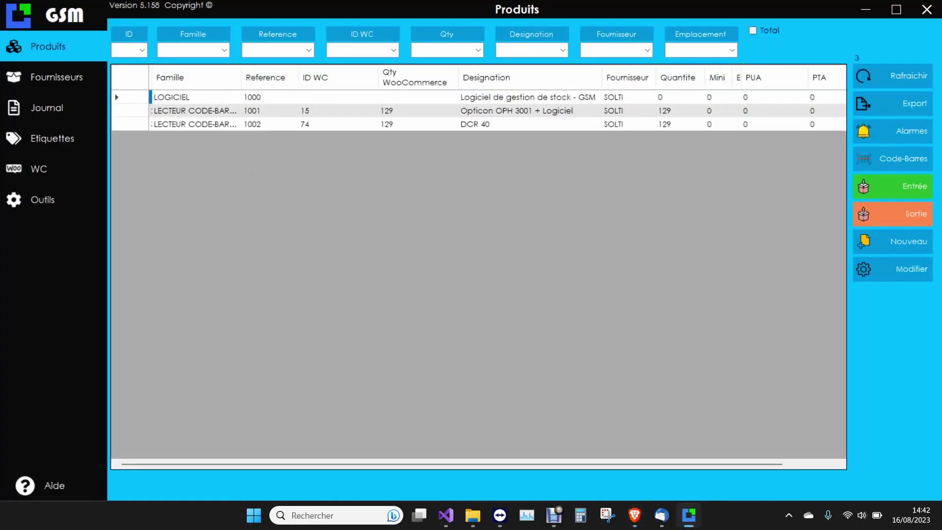
left_click(680, 111)
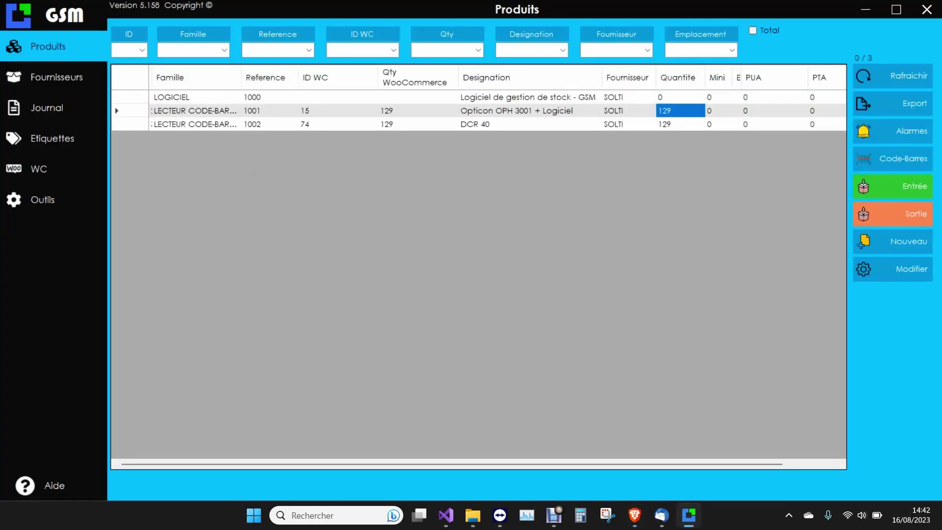
left_click(680, 124)
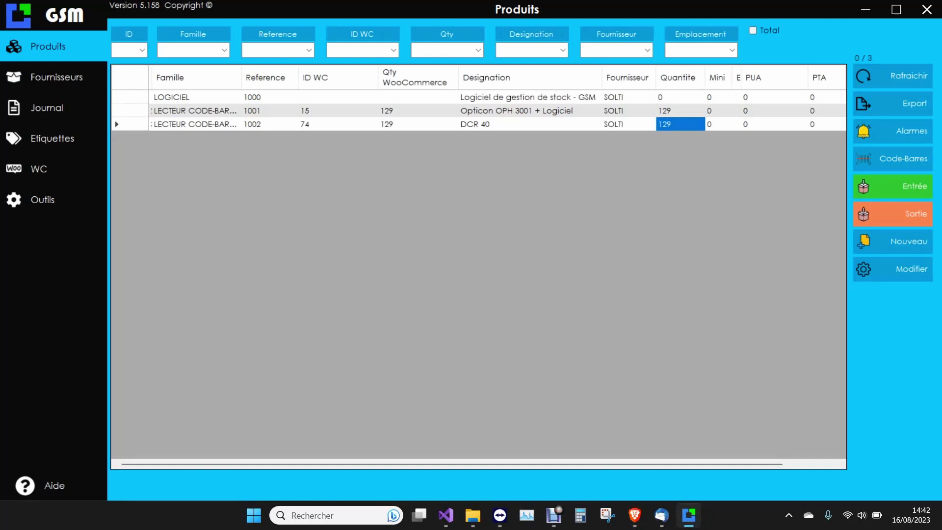
left_click(418, 111)
left_click(419, 124)
left_click(419, 111)
Record a stock entry of 100 units for Opticon OPH 3001 + Logiciel and check its local and WooCommerce quantities
right_click(485, 113)
left_click(531, 120)
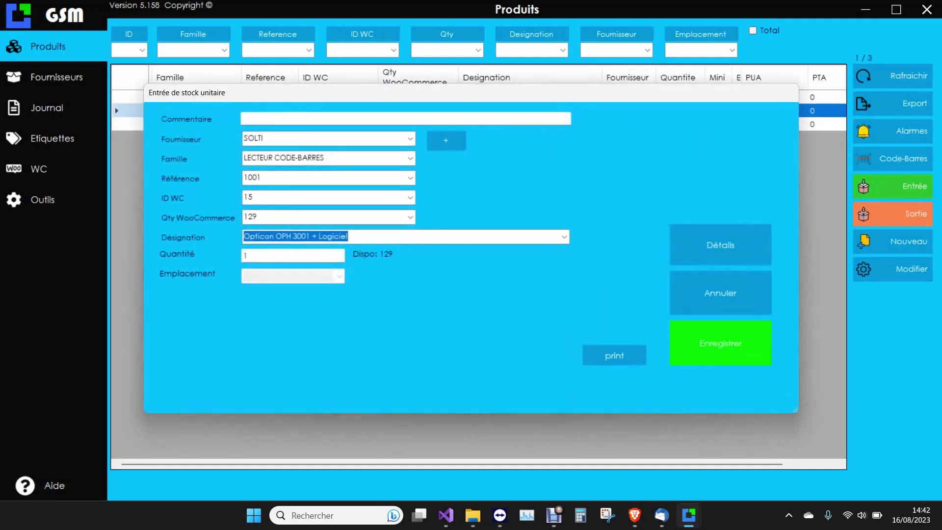
type("00")
key("Tab")
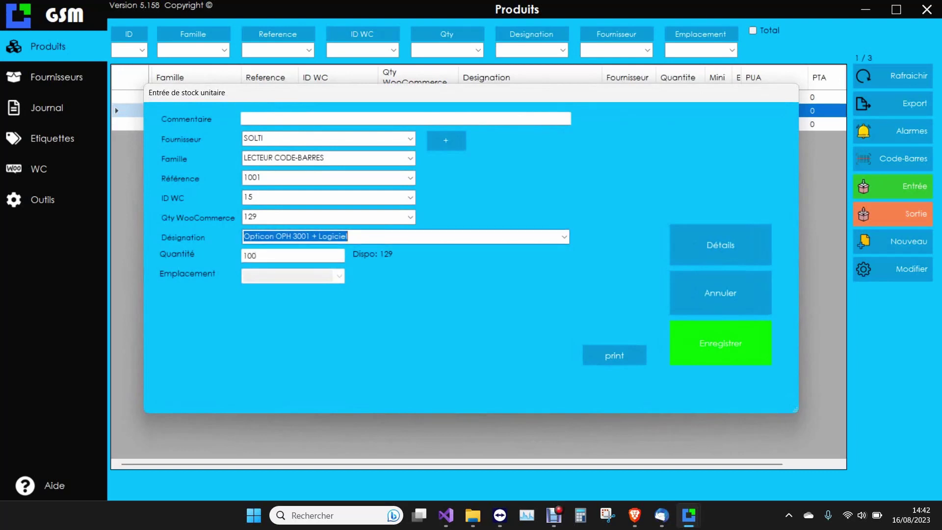
left_click(721, 343)
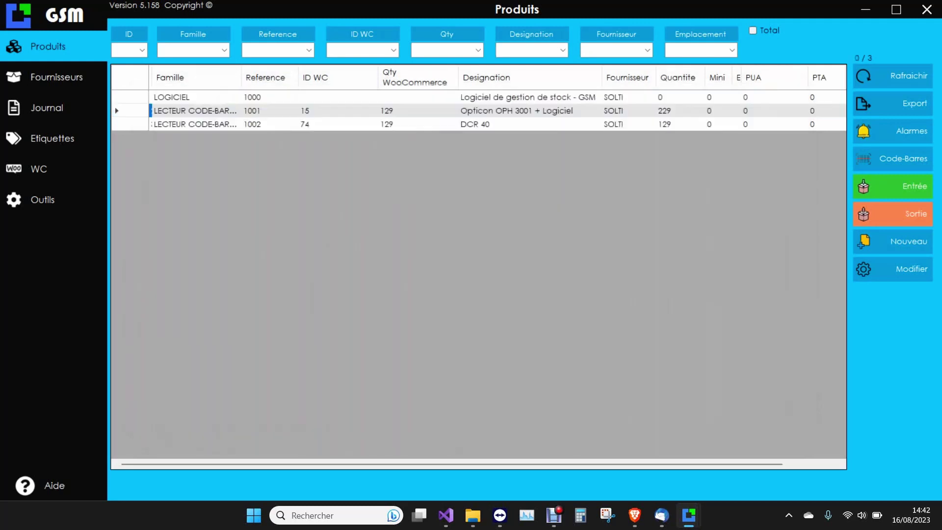
left_click(680, 110)
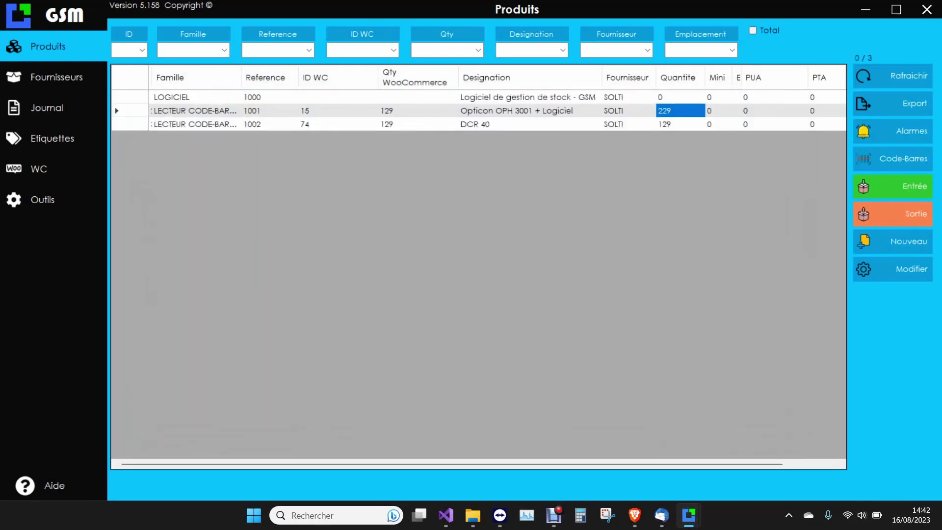
left_click(418, 111)
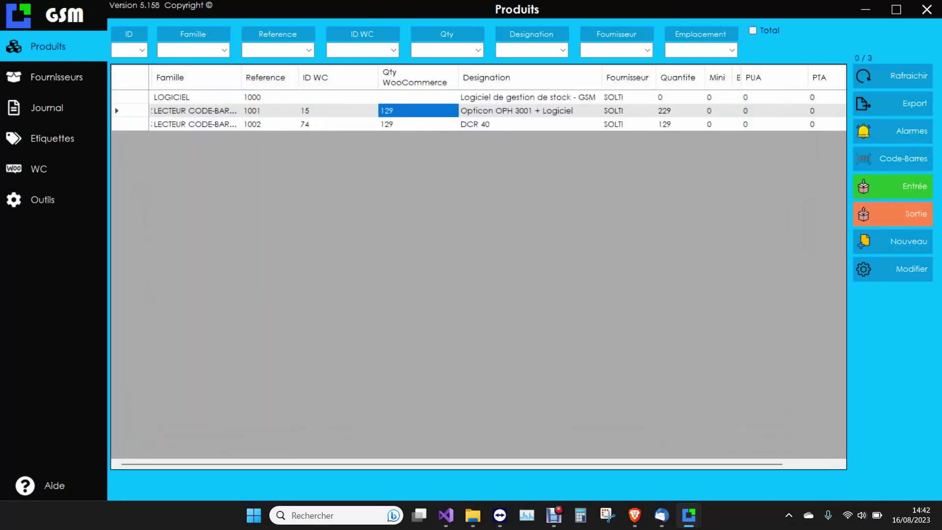
Record a stock entry of 50 units for DCR 40, and refresh the WooCommerce product list in the browser
double_click(418, 124)
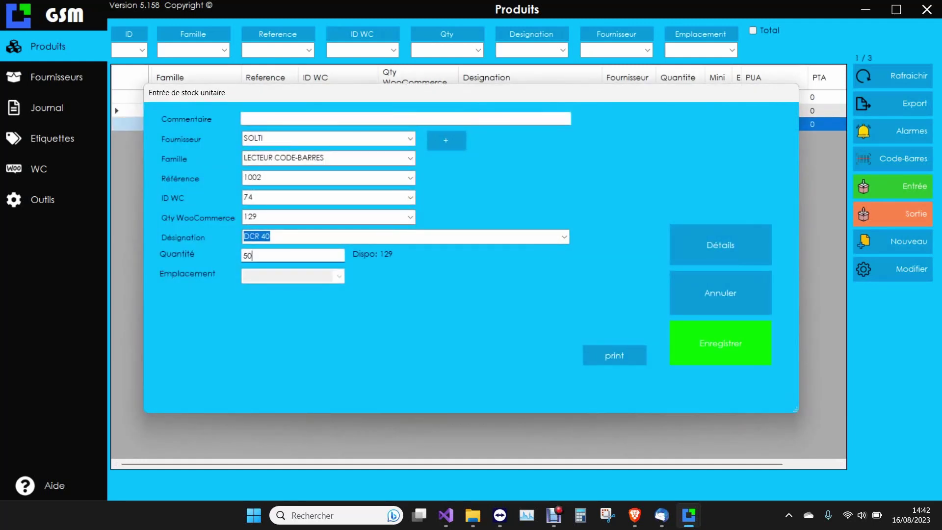
left_click(720, 343)
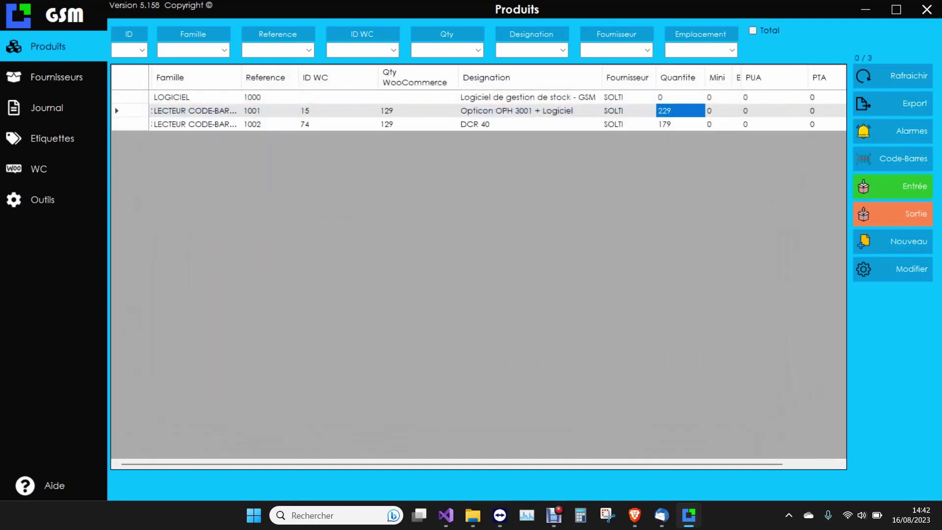
left_click(634, 515)
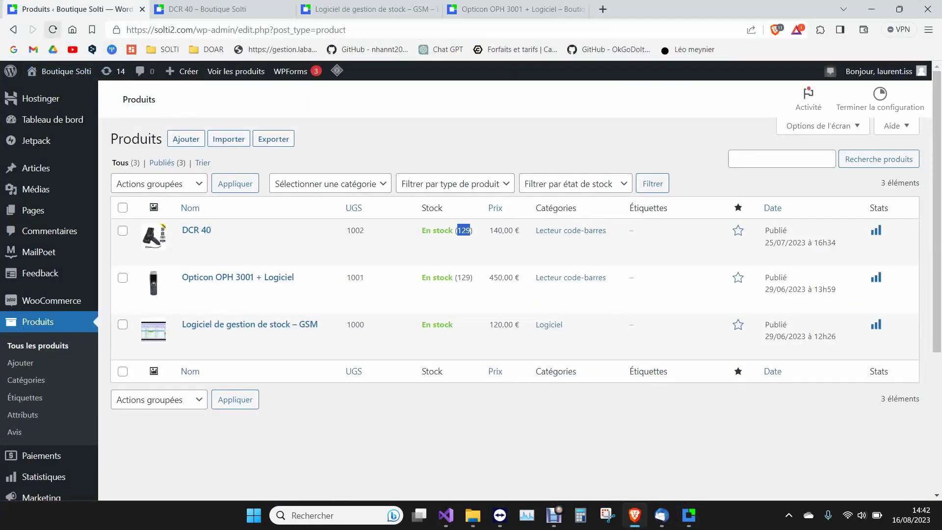
left_click(53, 30)
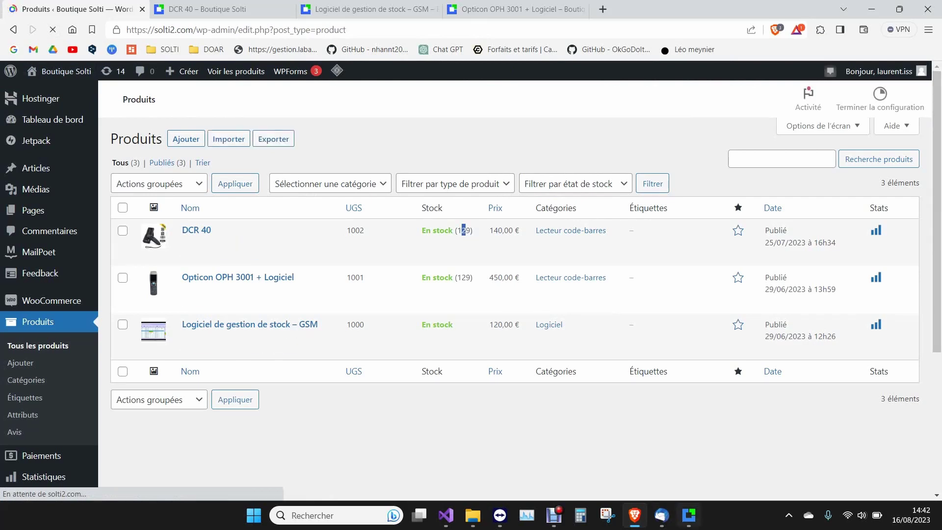
Return to GSM and send the local quantity of product 15 | 1001 to WooCommerce
left_click(689, 515)
left_click(54, 169)
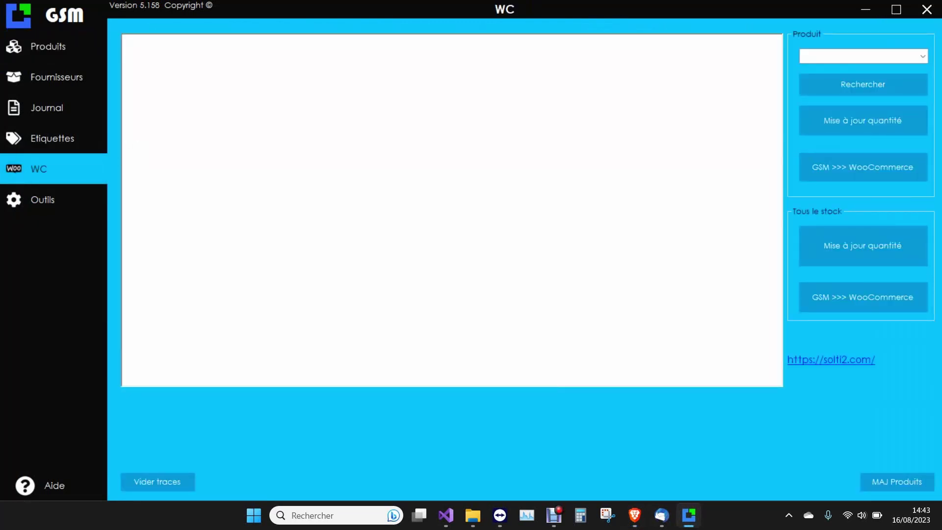
left_click(922, 56)
key("Down")
key("Return")
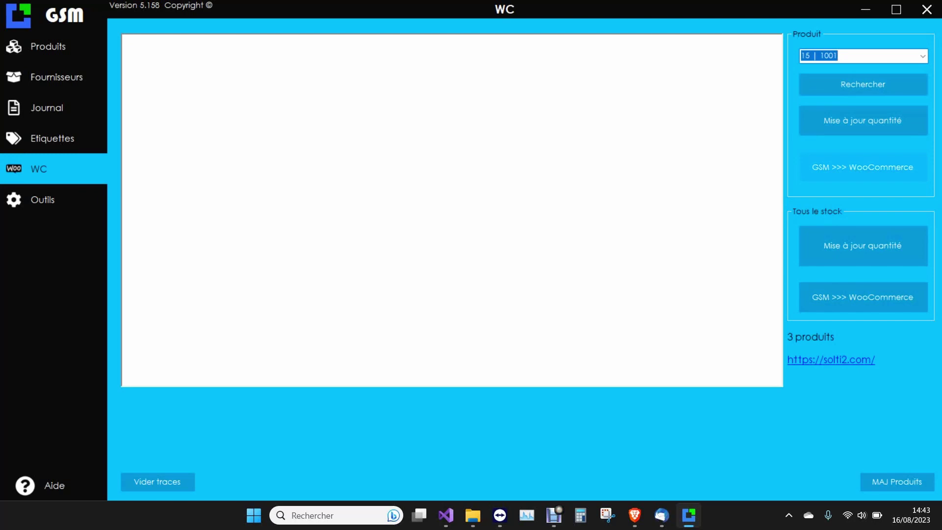
left_click(862, 167)
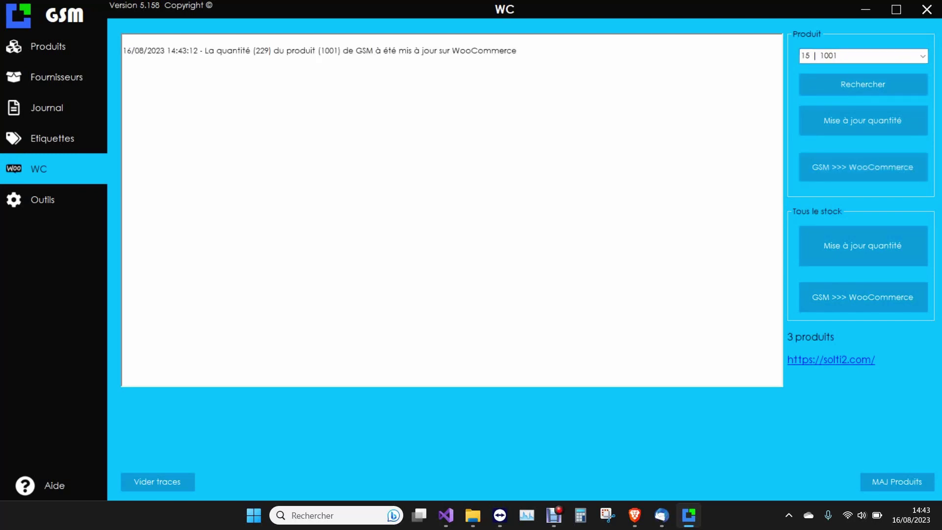
left_click_drag(219, 50, 123, 51)
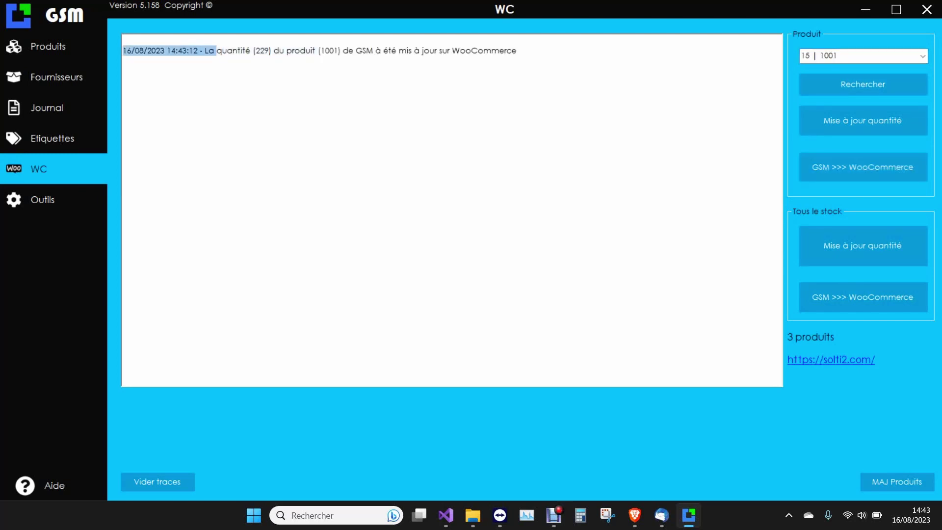
Send the GSM quantity of product 74 | 1002 to WooCommerce
left_click(922, 55)
left_click(864, 80)
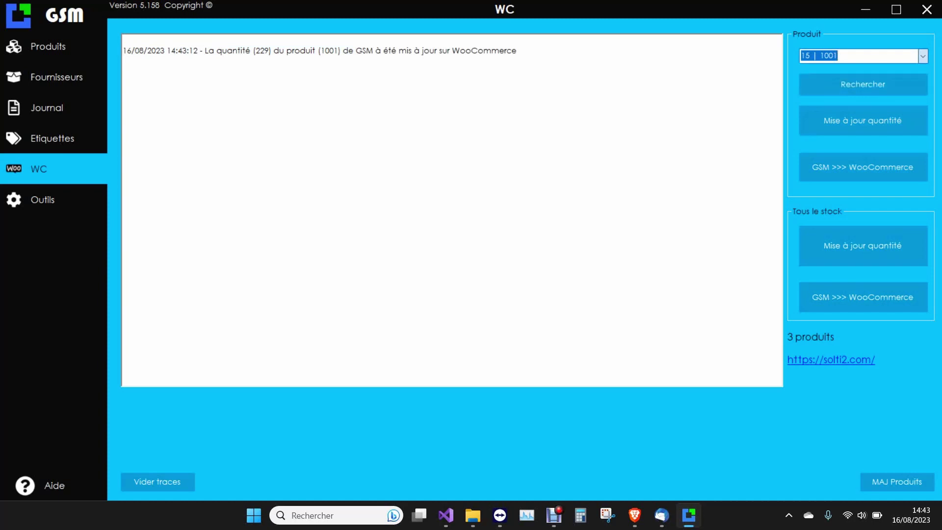
left_click(862, 166)
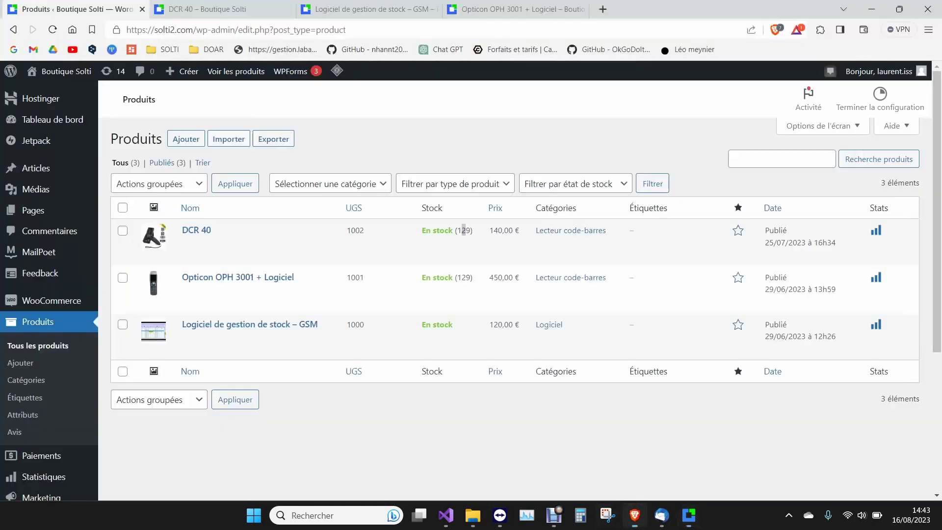
Switch to the browser, refresh the WooCommerce product list and check the stock of both barcode readers
left_click(634, 515)
key("F5")
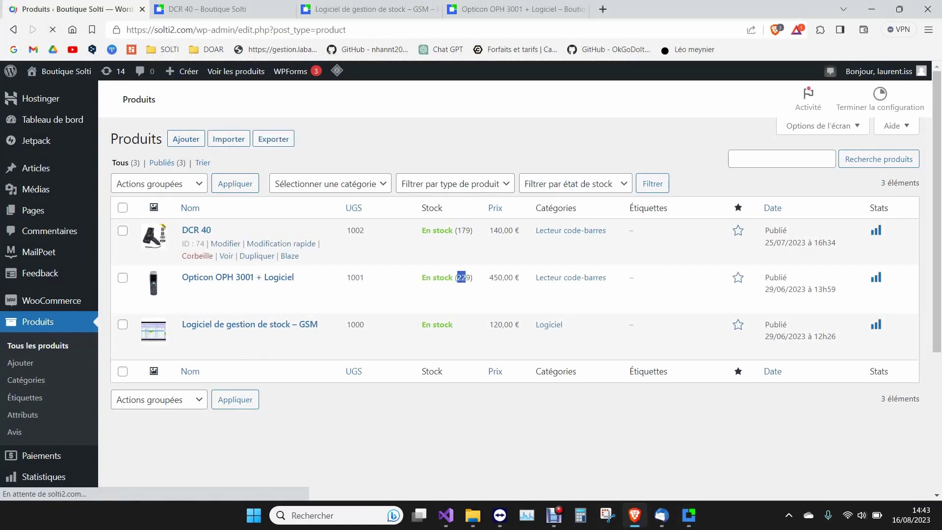
left_click_drag(462, 230, 470, 230)
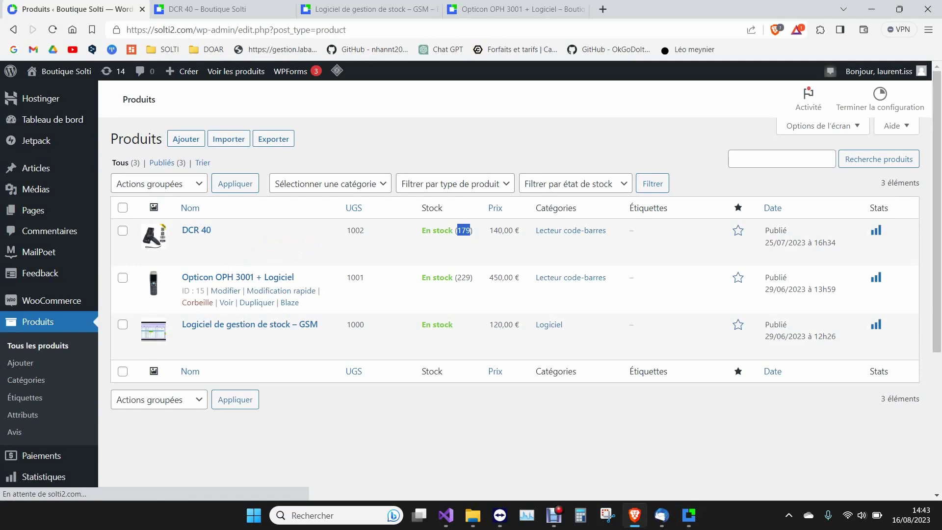
Refresh the Opticon OPH 3001 + Logiciel and DCR 40 shop pages and check their availability
left_click(515, 9)
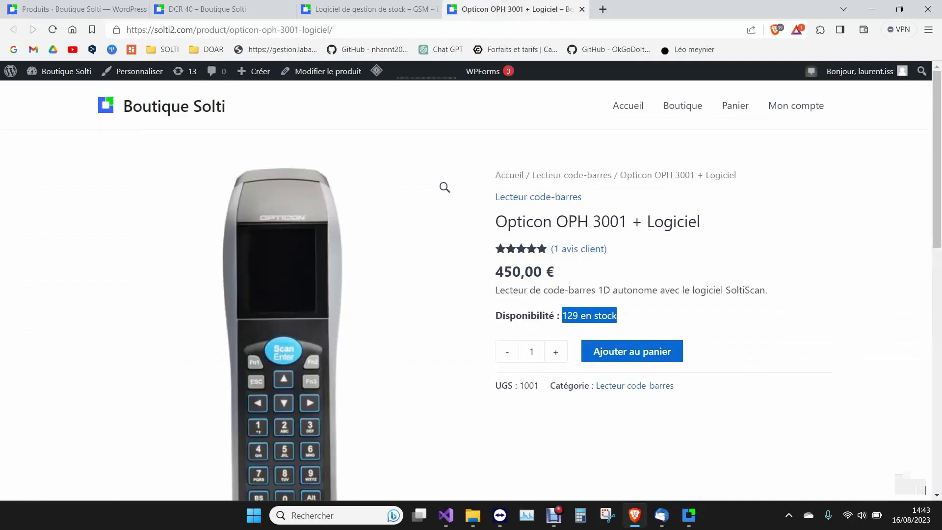
key("F5")
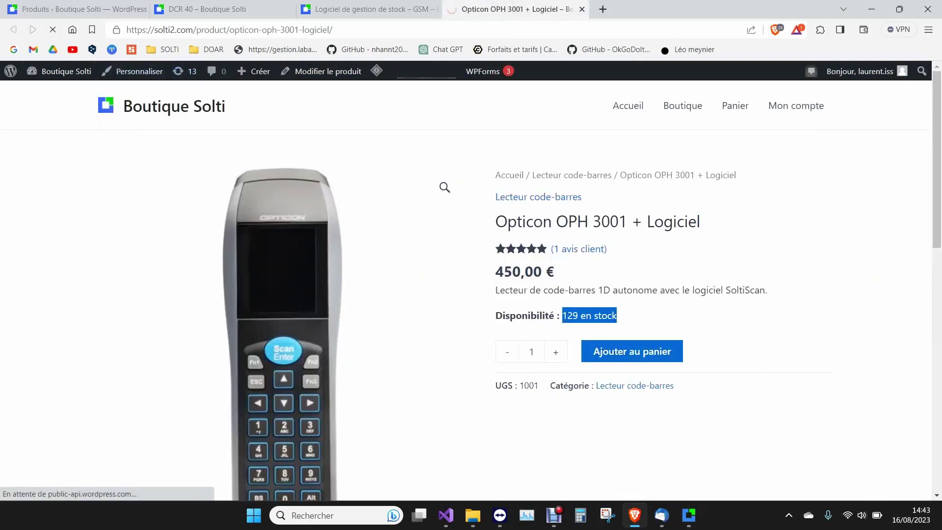
left_click_drag(562, 315, 585, 316)
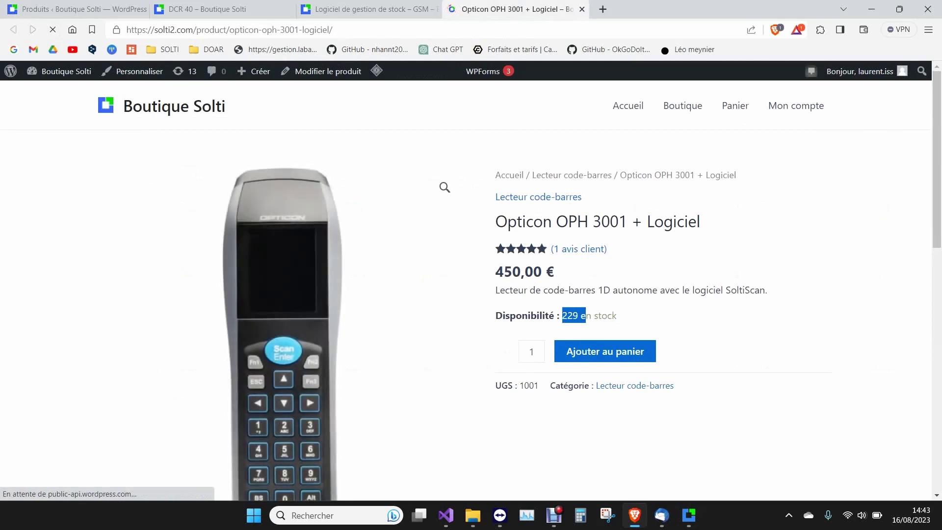
left_click(209, 9)
left_click(52, 30)
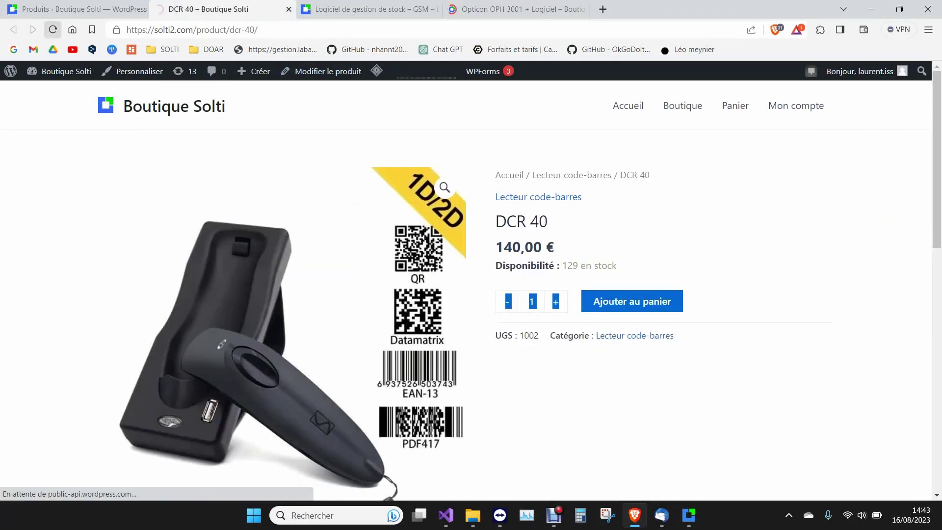
left_click_drag(562, 266, 611, 266)
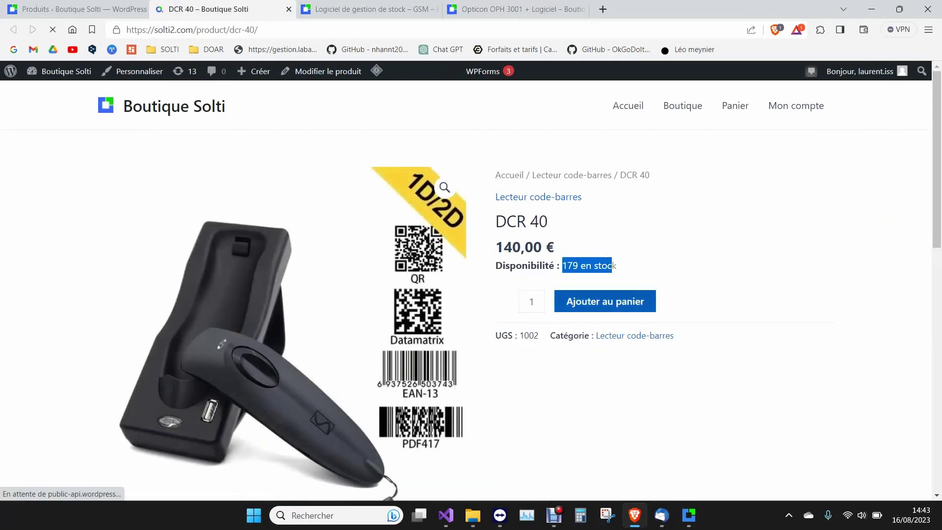
Return to GSM, review the journal's stock entries for references 1002 and 1001, and compare their local and WooCommerce quantities
left_click(689, 515)
left_click(47, 108)
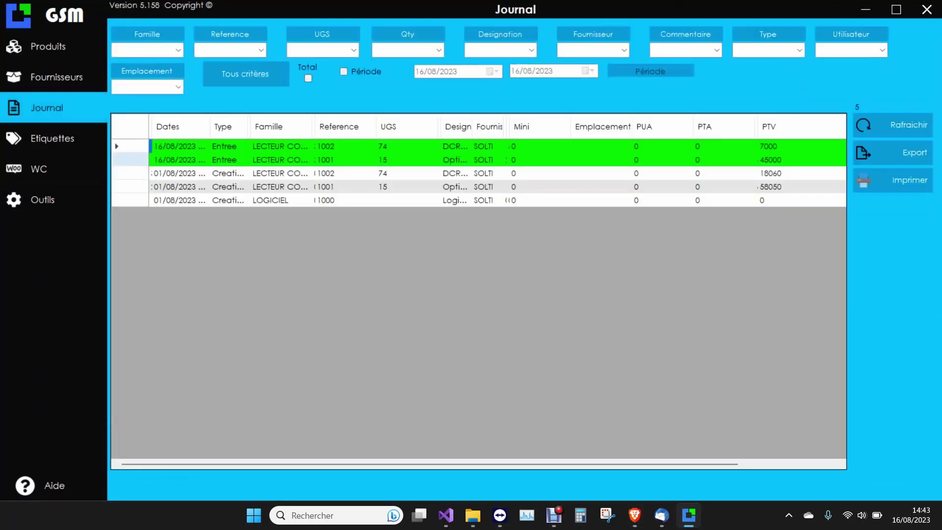
left_click(228, 146)
left_click(227, 160)
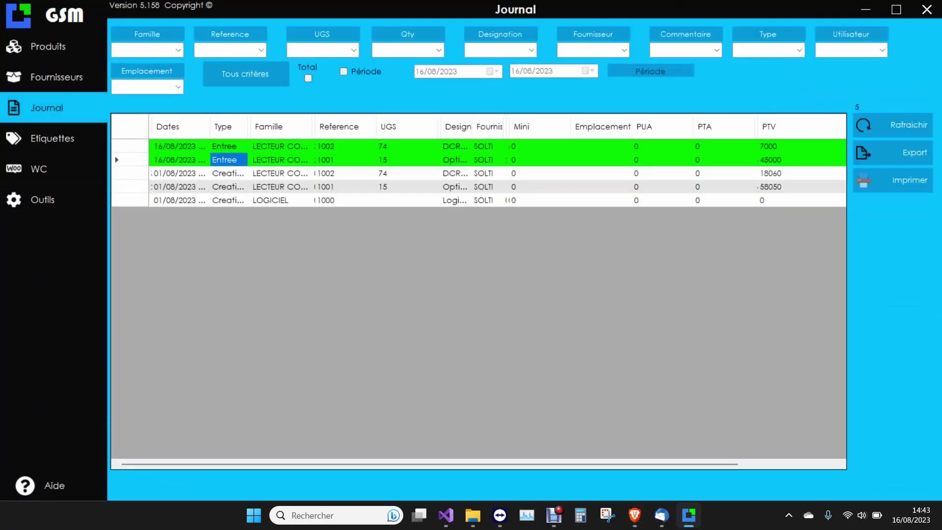
left_click(47, 47)
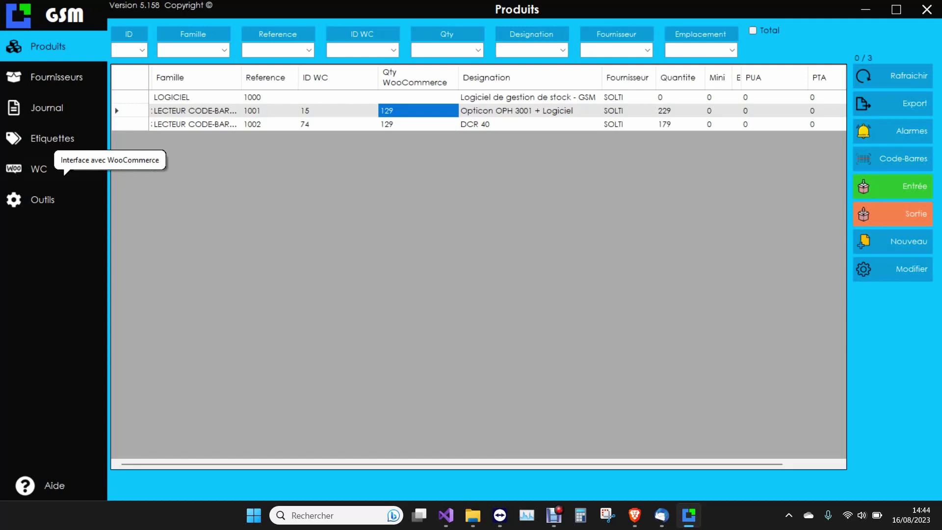
left_click(66, 172)
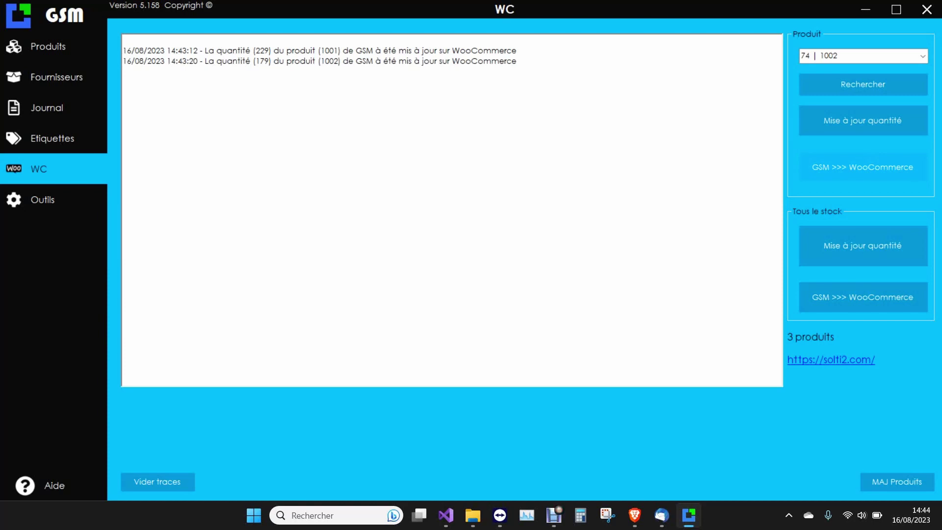
Record a stock exit of 10 units for Opticon OPH 3001 + Logiciel
left_click(48, 46)
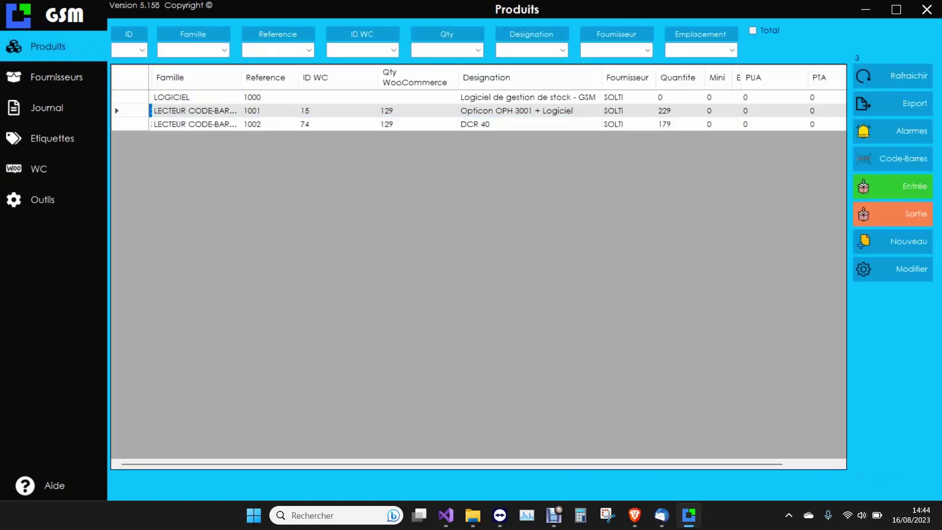
right_click(522, 112)
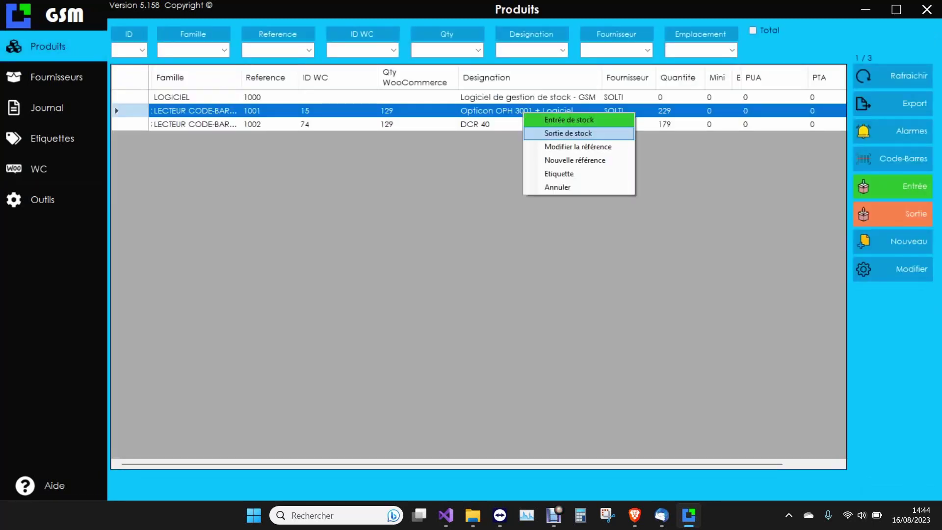
left_click(550, 131)
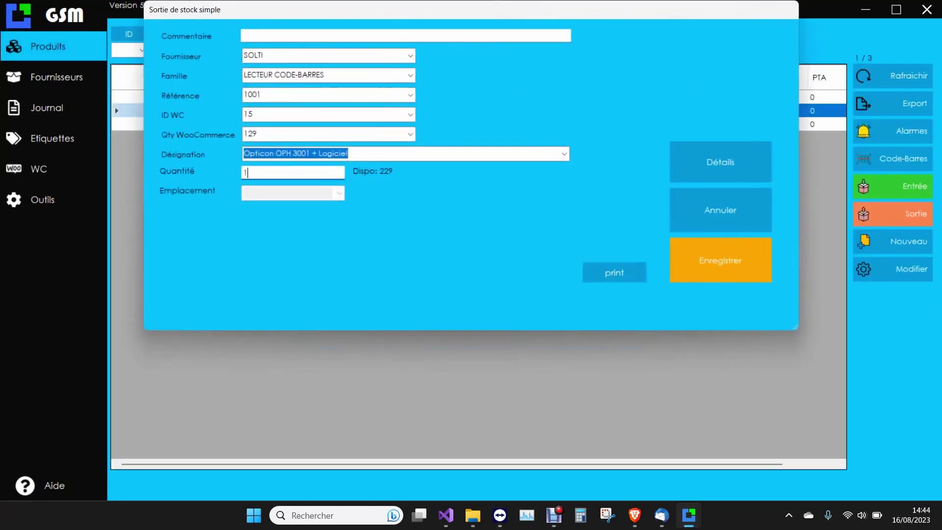
type("0")
left_click(721, 260)
Record a stock exit of 20 units for DCR 40
right_click(655, 124)
left_click(687, 144)
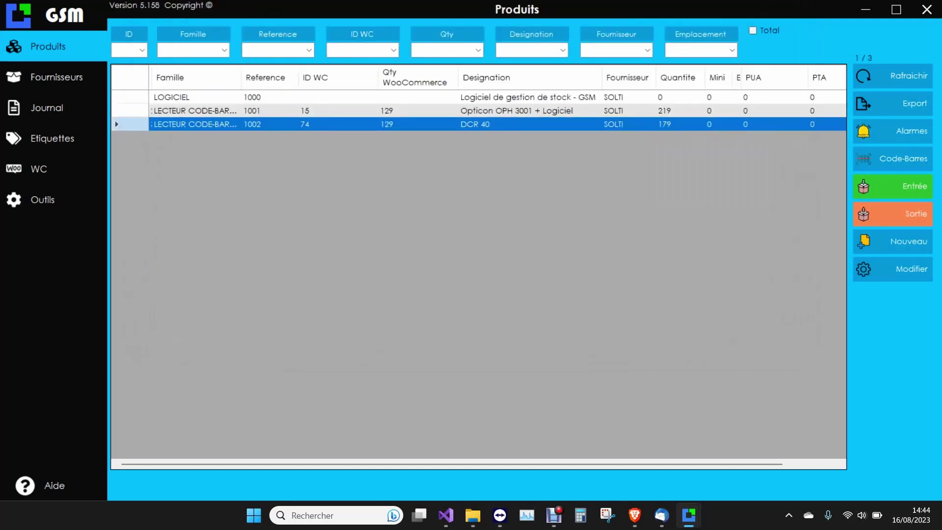
key("BackSpace")
type("20")
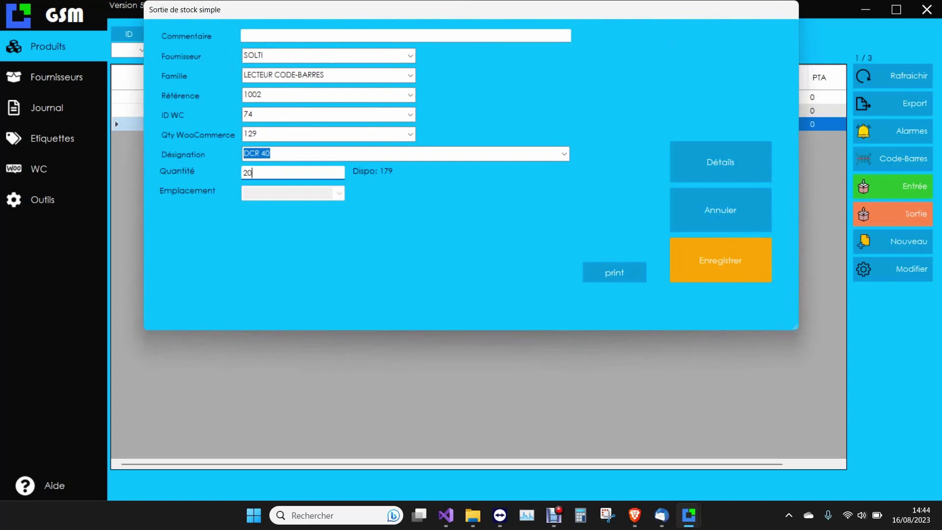
left_click(720, 260)
Select product 15 | 1001 in the WooCommerce interface and check the shop's current stock in the browser's product list
left_click(53, 168)
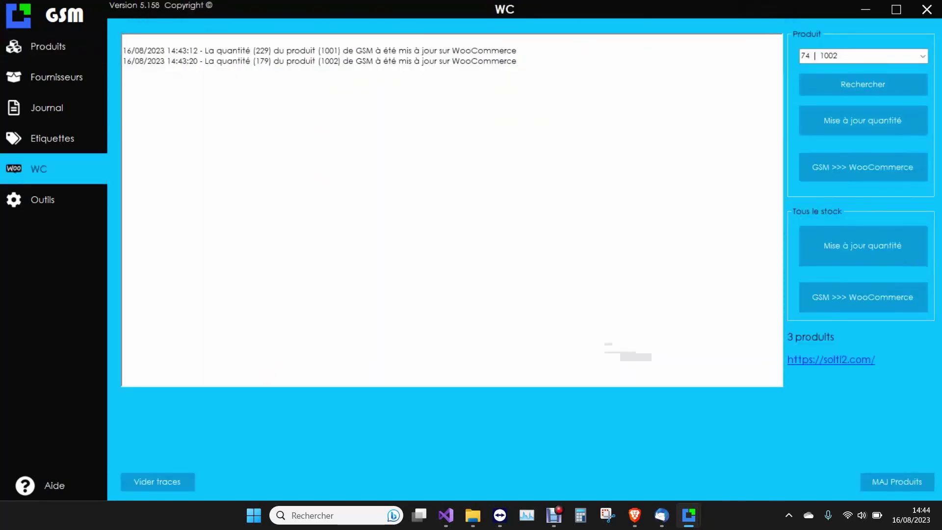
left_click(923, 56)
left_click(883, 70)
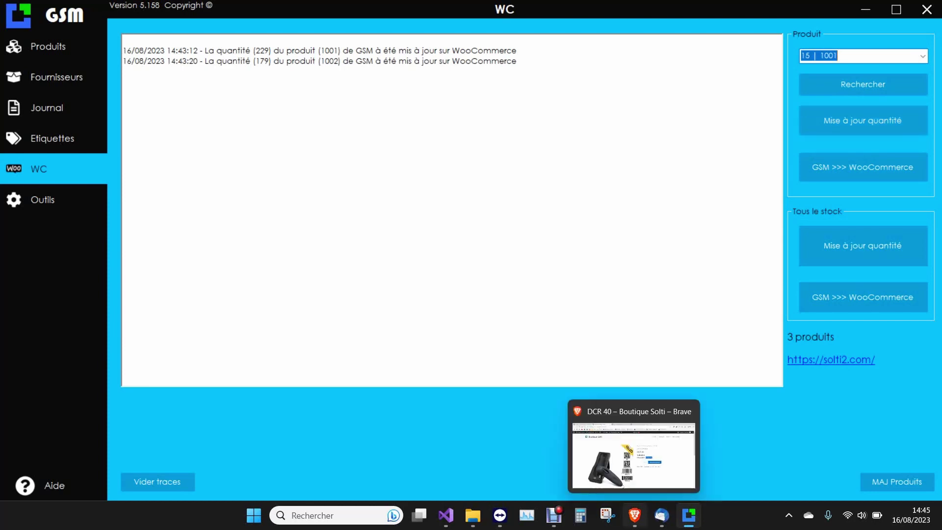
left_click(635, 515)
left_click(79, 9)
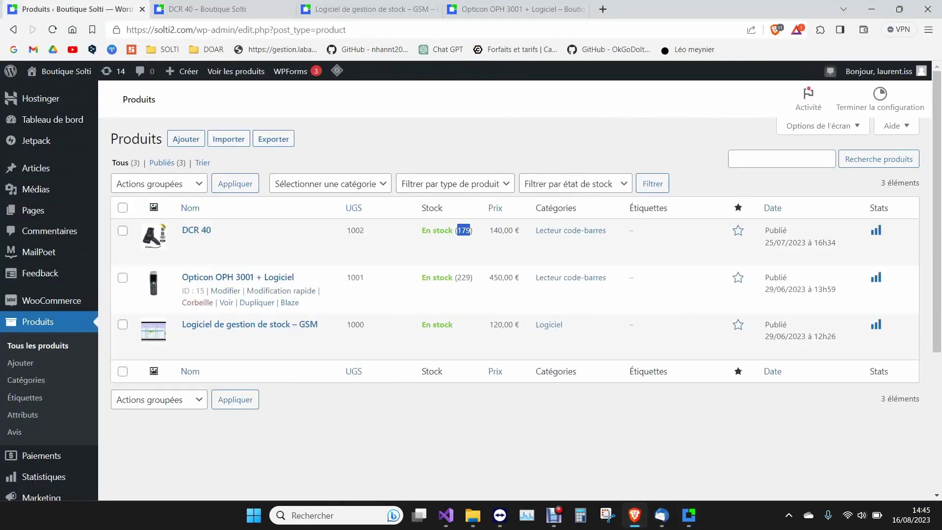
left_click(465, 231)
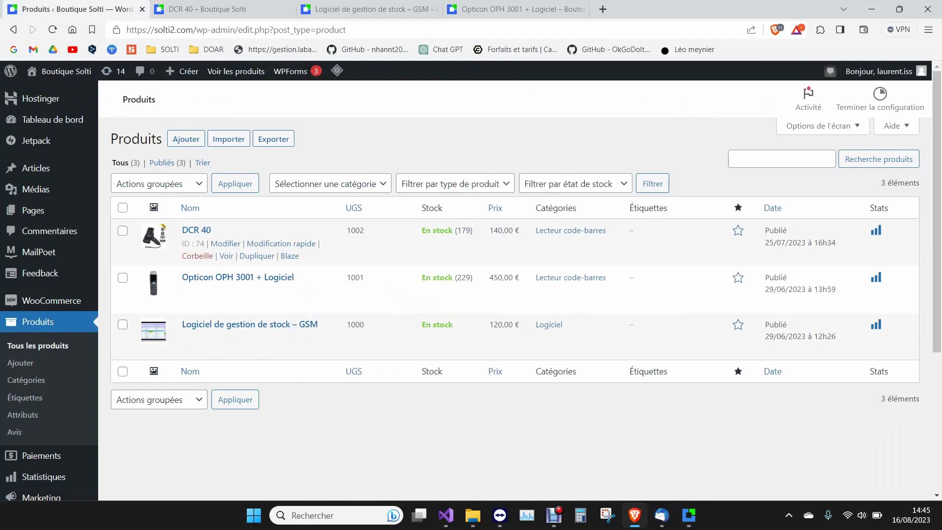
Return to GSM and synchronize the quantity of the selected product 15 | 1001 with WooCommerce
left_click(688, 515)
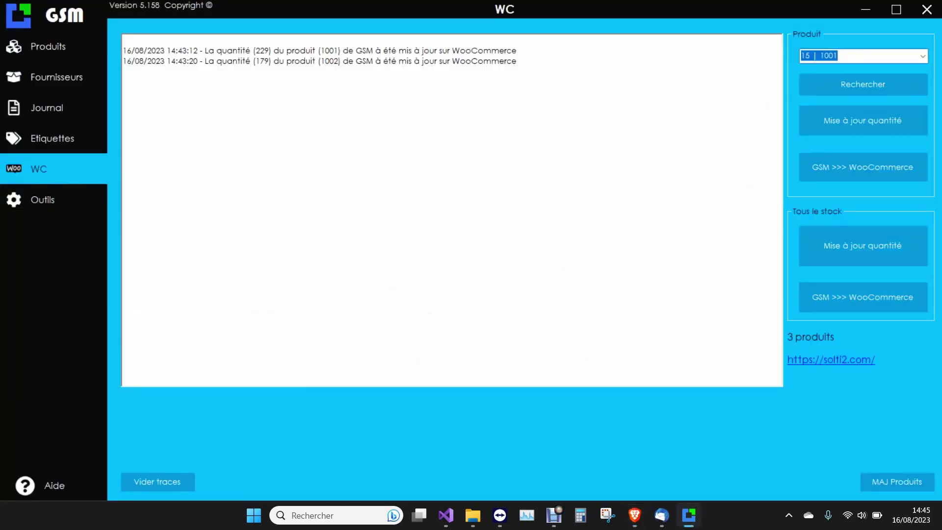
left_click(862, 120)
left_click_drag(409, 72, 205, 72)
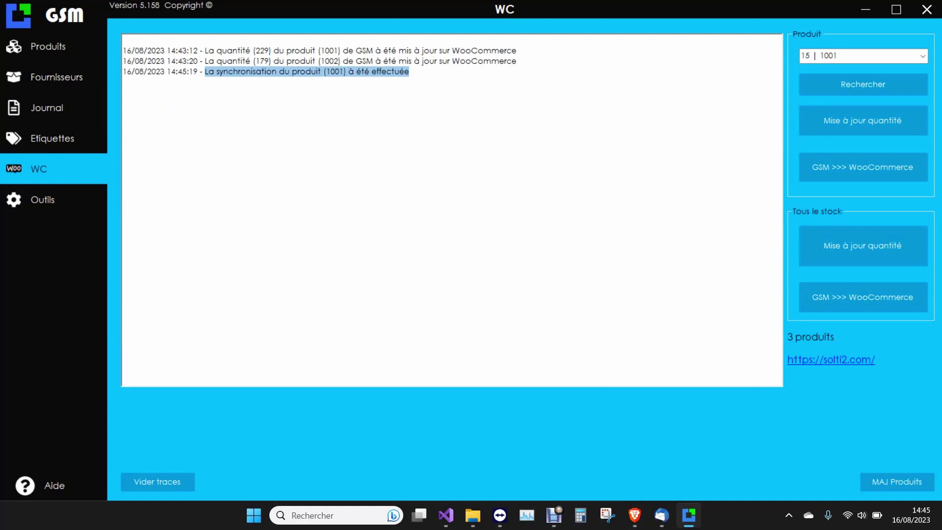
Synchronize the quantity of product 74 | 1002 with WooCommerce
left_click(923, 56)
left_click(829, 80)
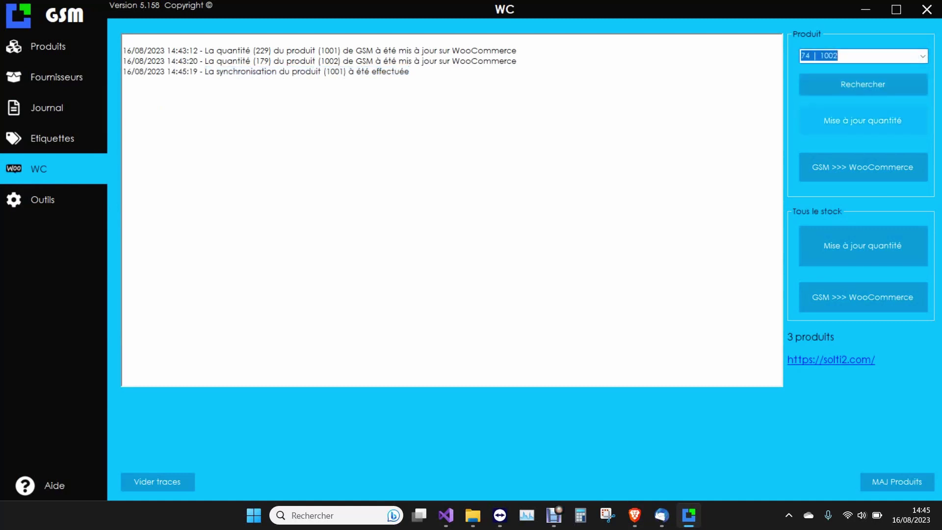
left_click(863, 121)
Check the GSM product quantities, switch to the browser, and refresh the shop's product list to compare stock for Opticon OPH 3001 and DCR 40
left_click(48, 46)
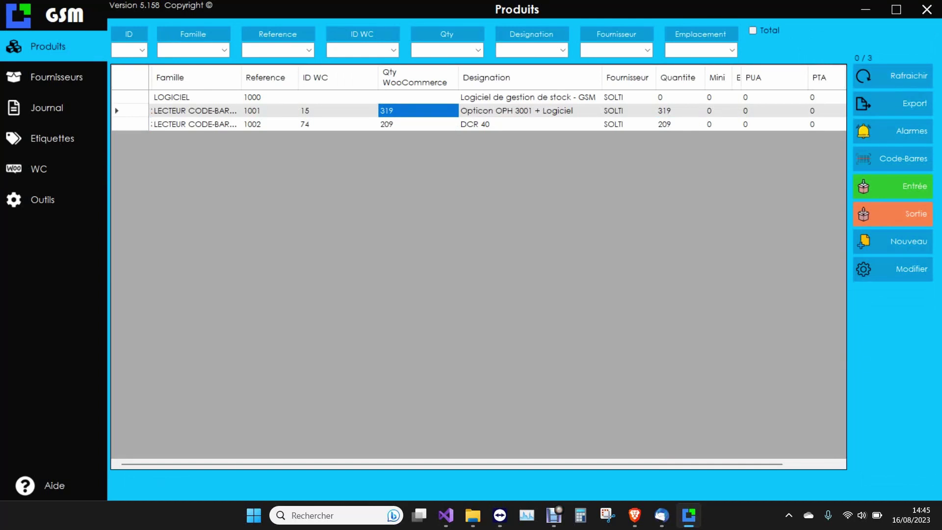
left_click(635, 515)
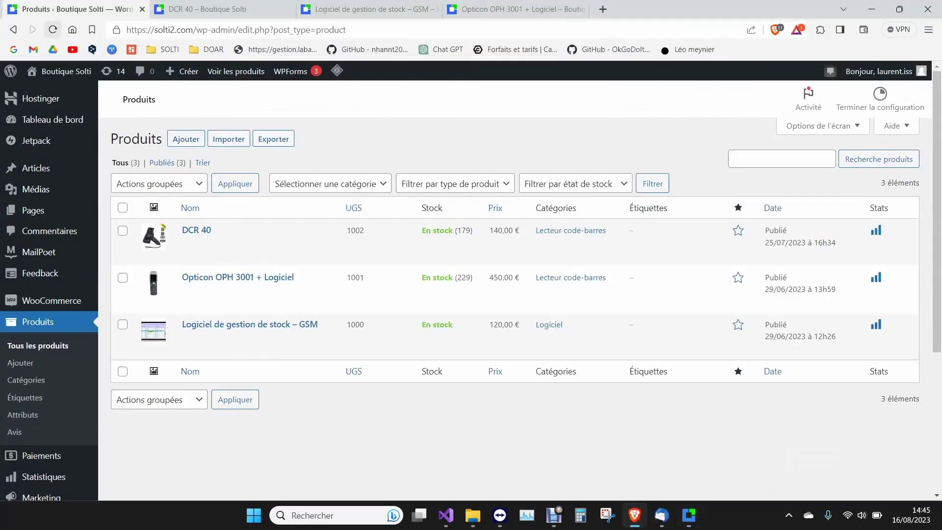
left_click(52, 29)
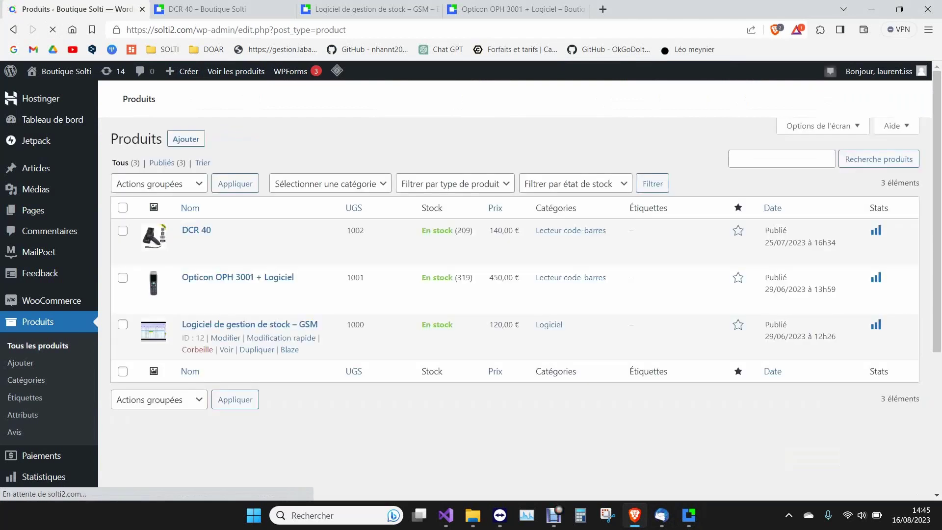
left_click_drag(471, 278, 457, 277)
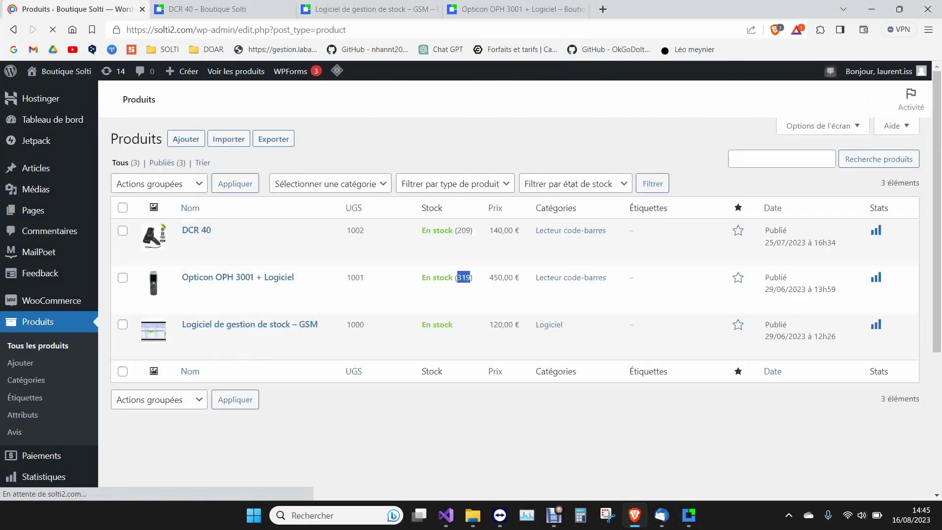
left_click_drag(470, 230, 457, 230)
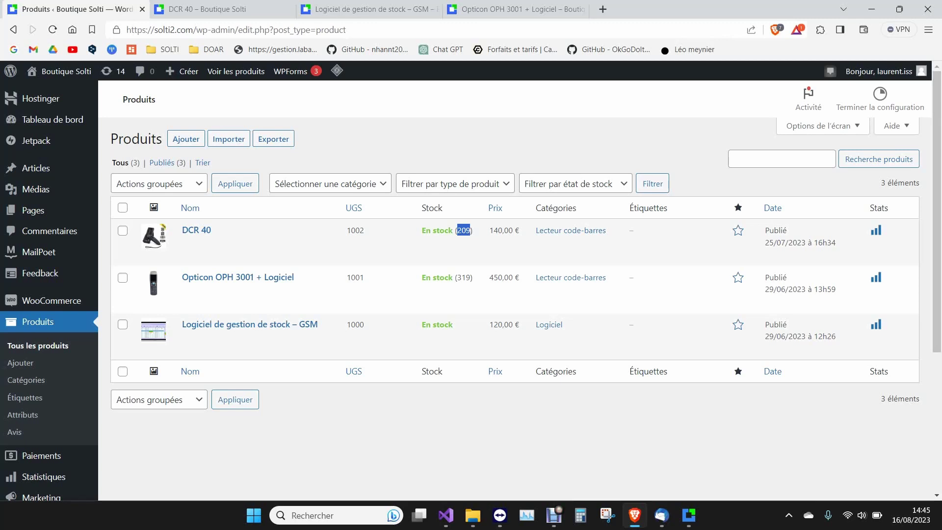
left_click(465, 244)
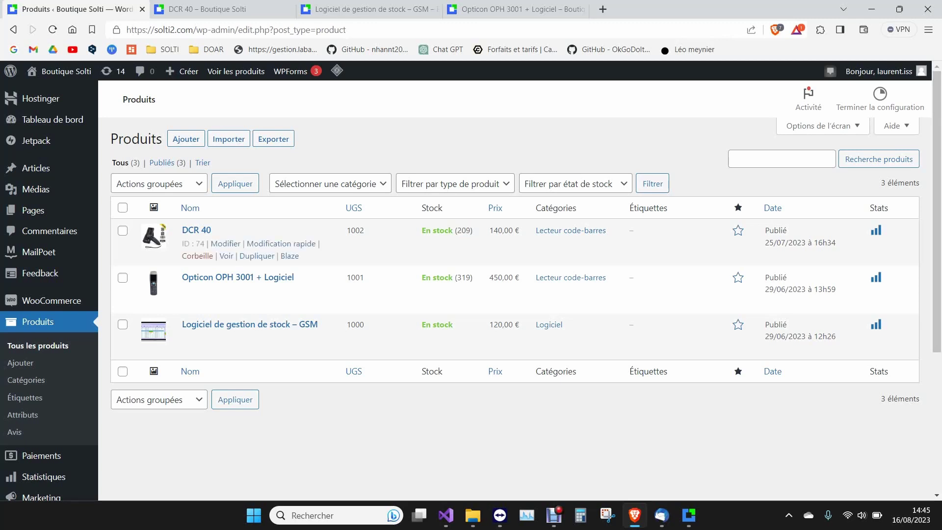
double_click(463, 231)
Return to GSM and review the stock entries and exits for products 1001 and 1002 in the journal
key("alt+Tab")
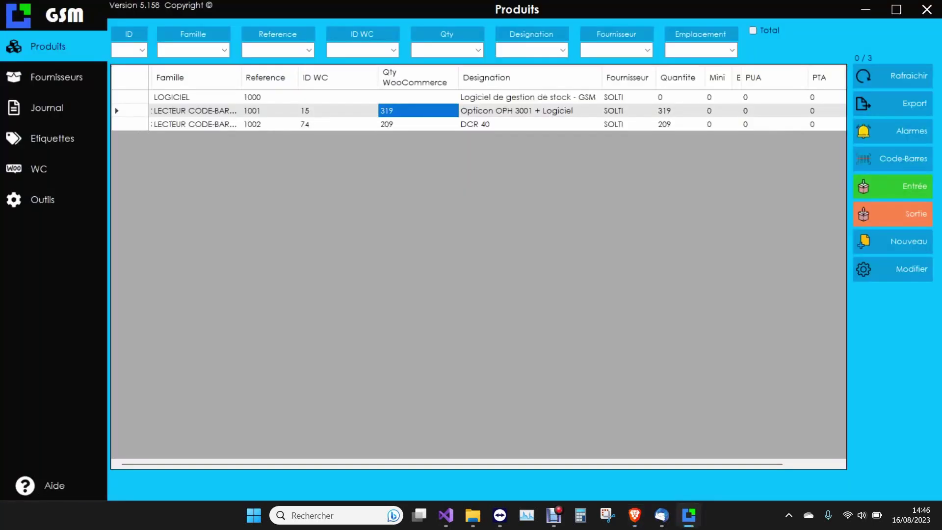
left_click(47, 107)
left_click(229, 187)
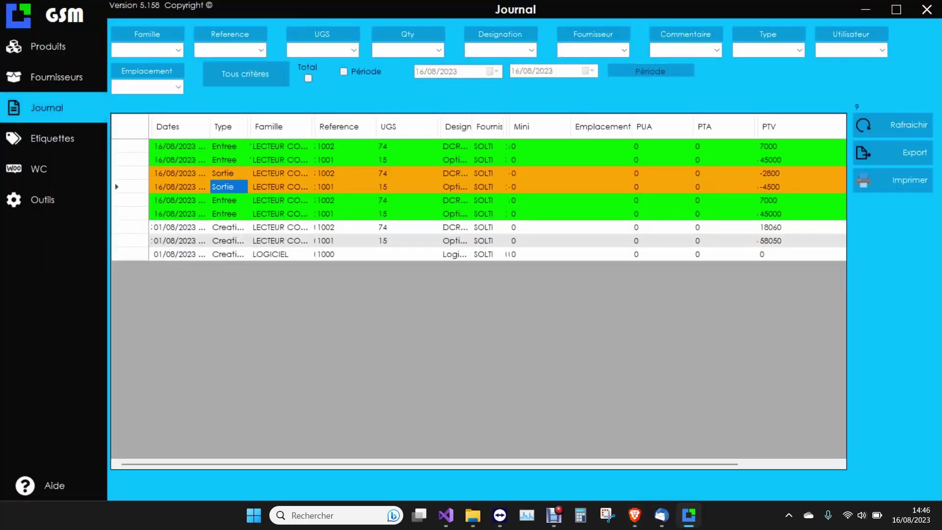
left_click(229, 160)
left_click(229, 147)
mouse_move(250, 126)
left_mouse_down()
mouse_move(331, 127)
mouse_move(251, 127)
left_mouse_up()
left_click(290, 147)
left_click(289, 160)
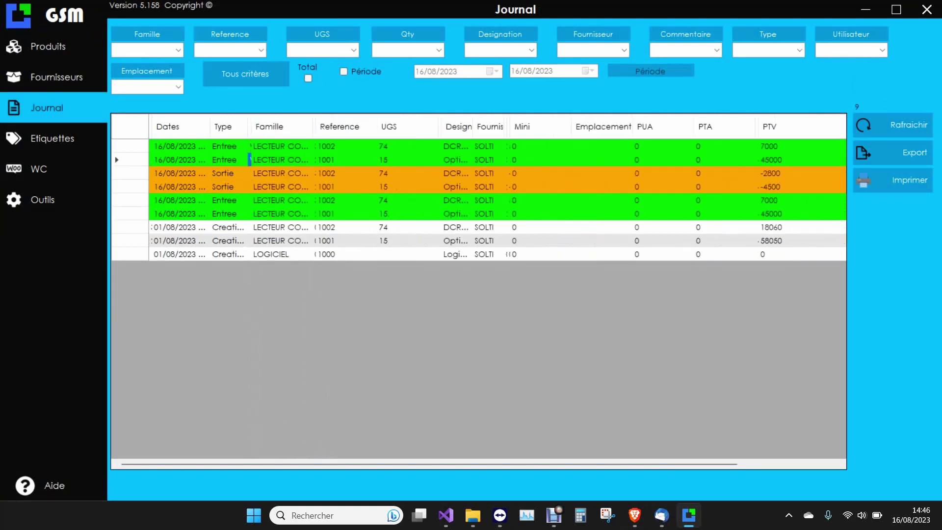
Compare the WooCommerce and GSM quantities of products 1001 and 1002 in the GSM product list
left_click(48, 46)
left_click(417, 111)
left_click(417, 125)
left_click(680, 111)
left_click(680, 124)
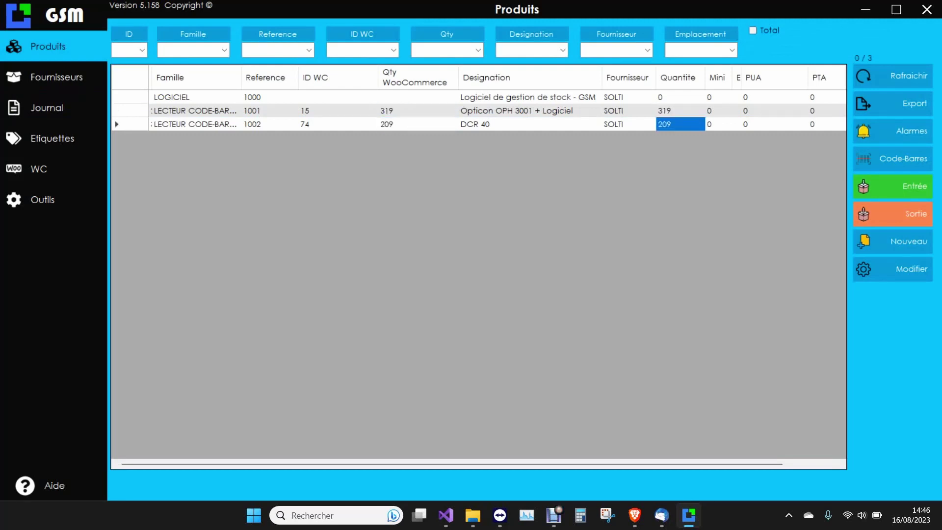
Refresh the shop's product list and the Opticon OPH 3001 + Logiciel page in the browser to check availability, and return to GSM
left_click(634, 515)
left_click(52, 30)
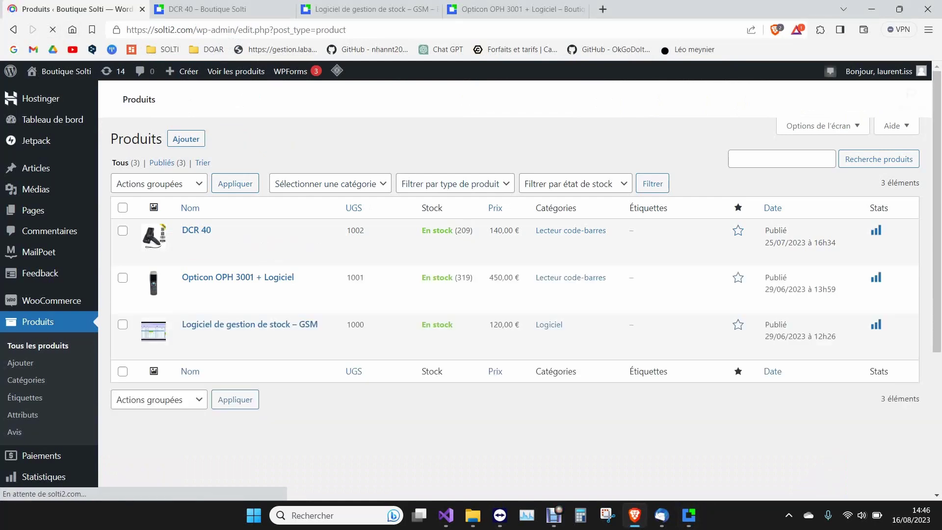
left_click(517, 9)
key("F5")
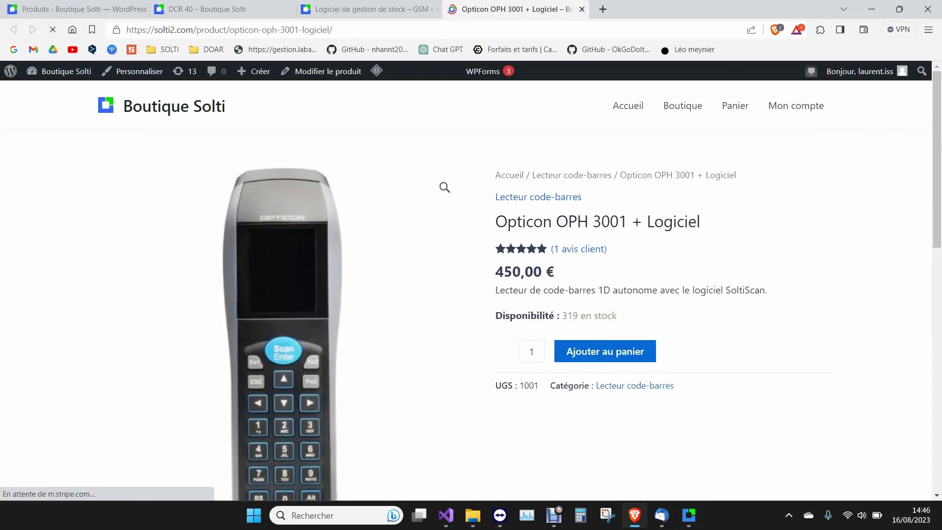
key("alt+Tab")
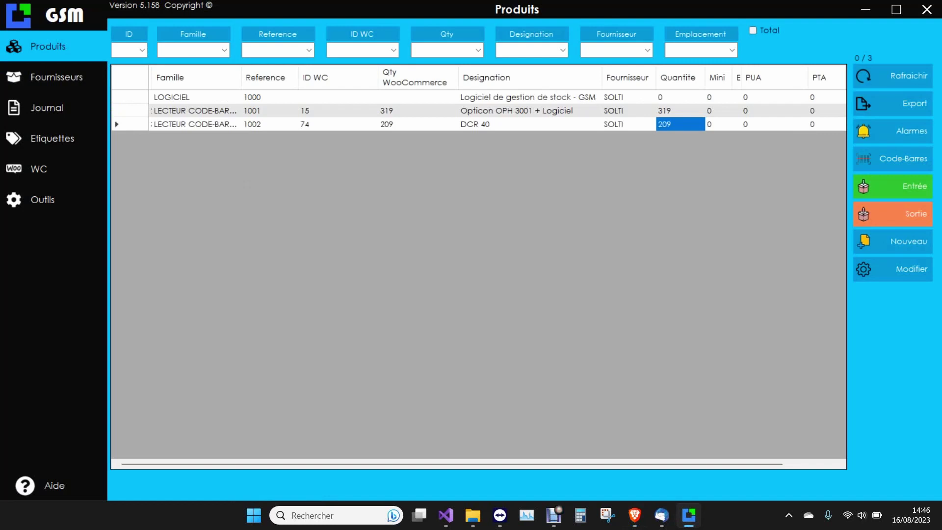